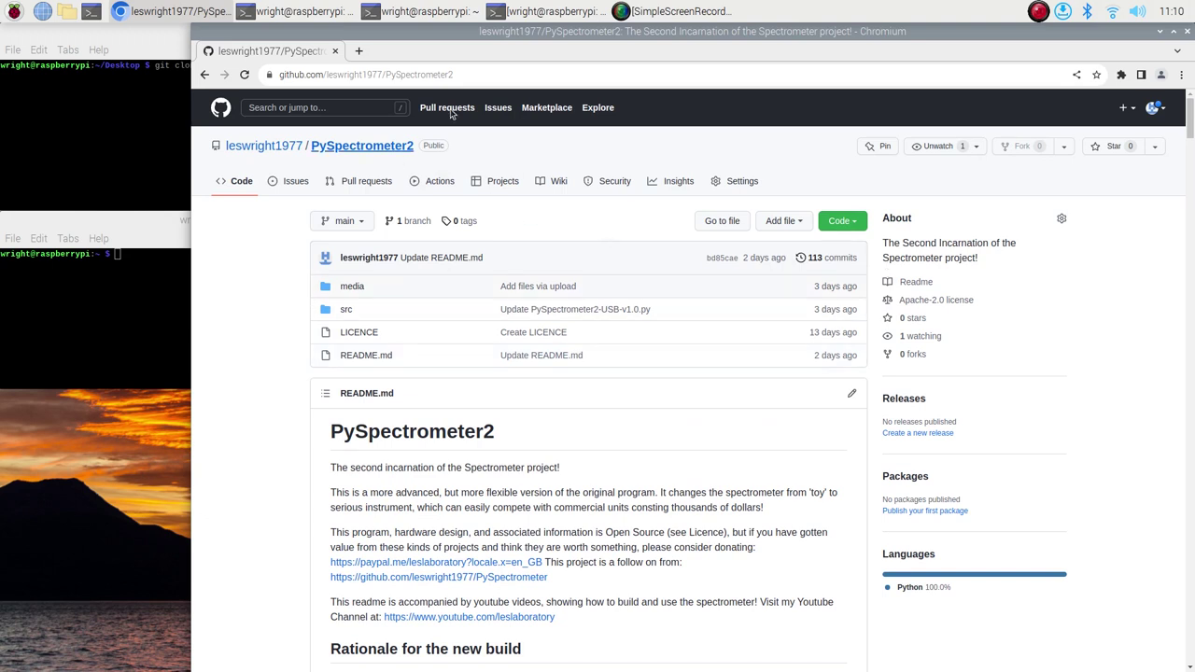
Select the PySpectrometer2 repository URL in the Chromium address bar
drag(459, 75, 255, 73)
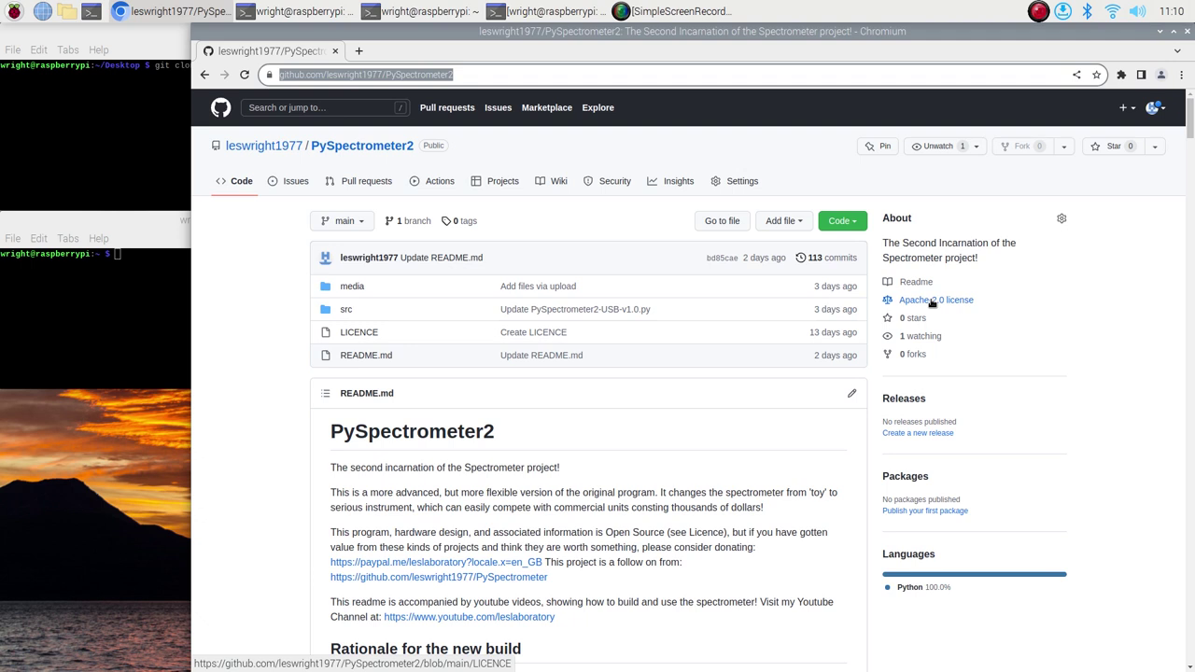
scroll(744, 371, down, 2)
scroll(744, 371, down, 1)
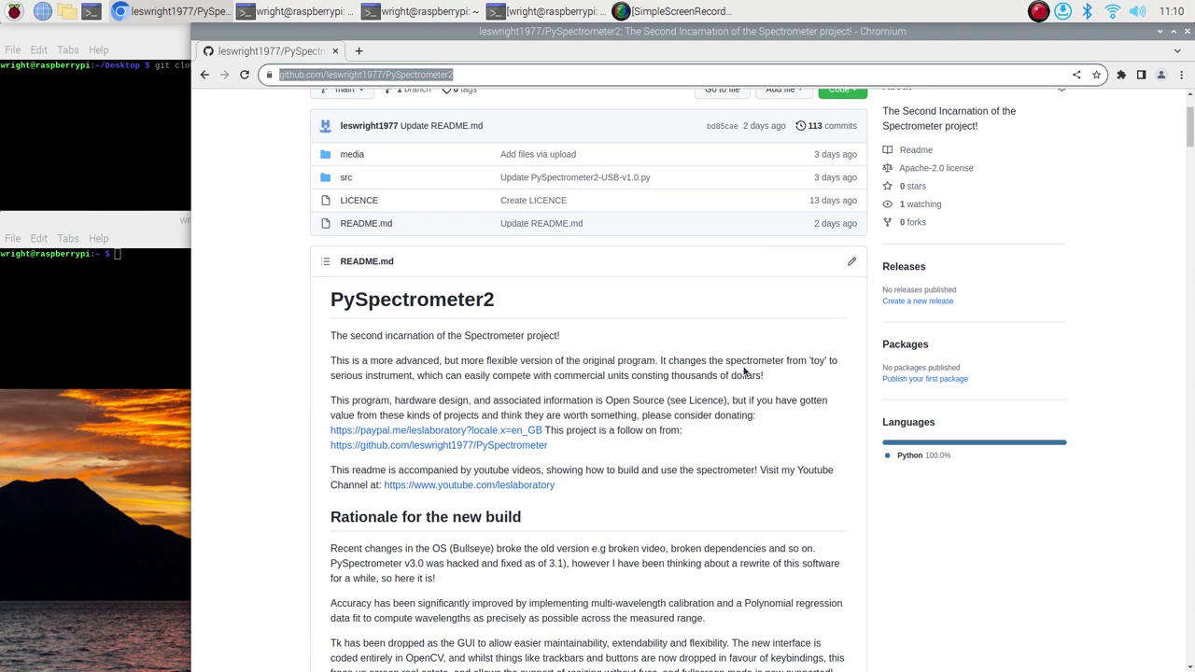
Scroll the README to the PySpectrometer 2 spectrum screenshot and the 'Whats new' list
scroll(744, 372, down, 5)
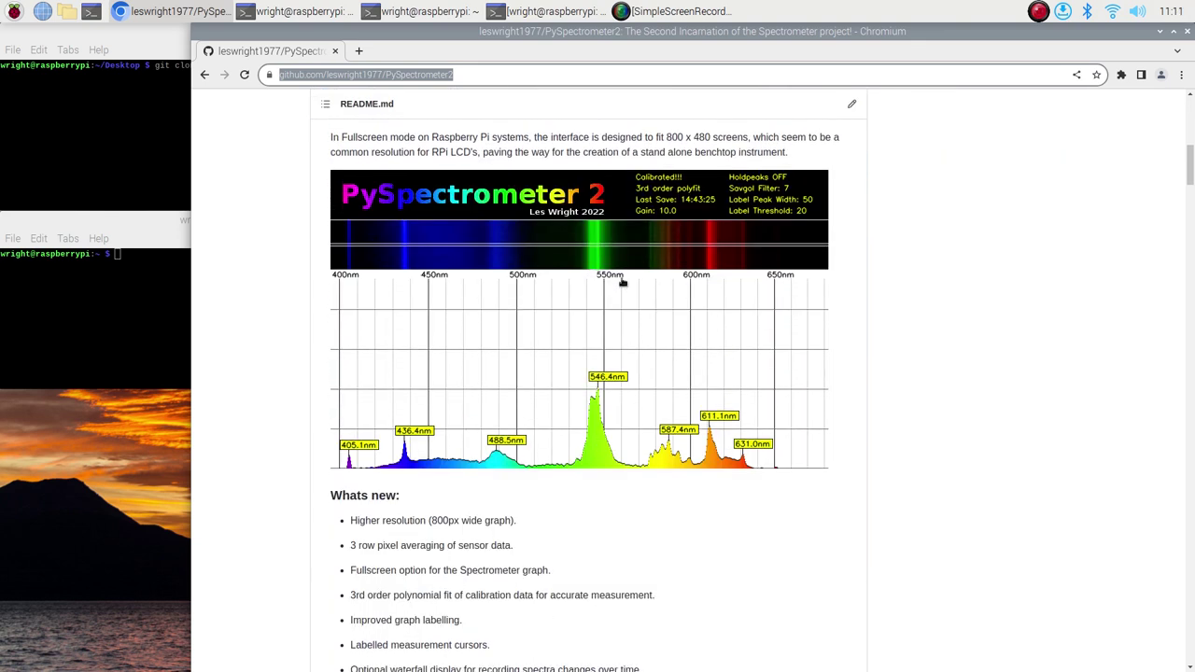
scroll(813, 347, down, 1)
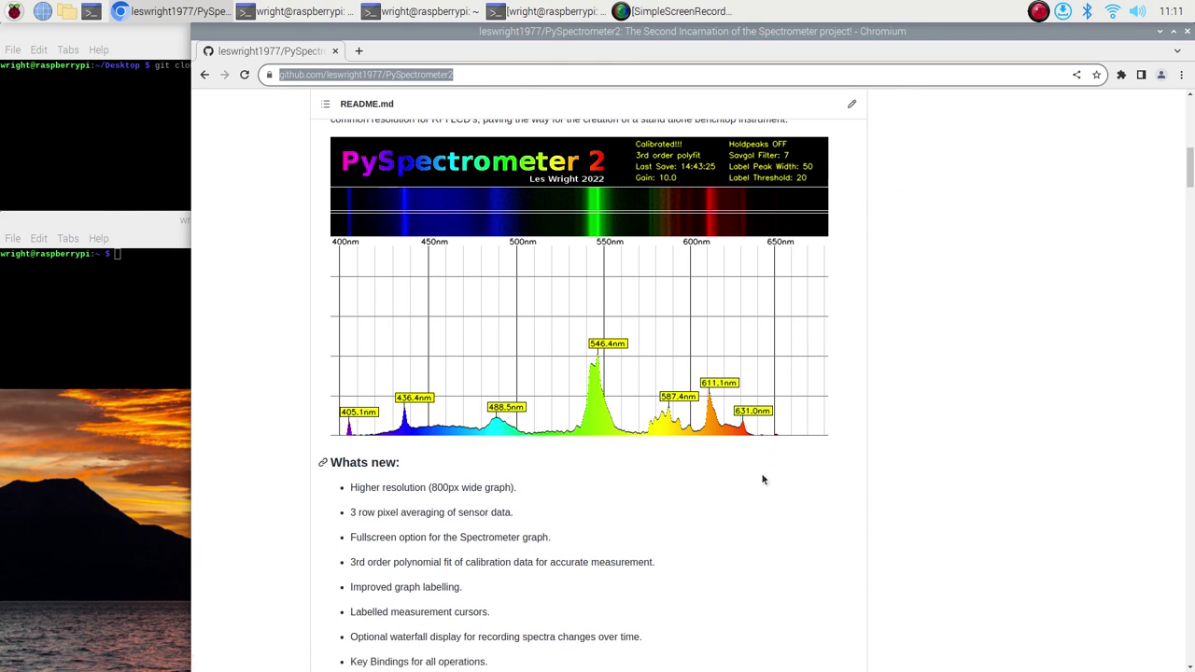
scroll(762, 481, up, 1)
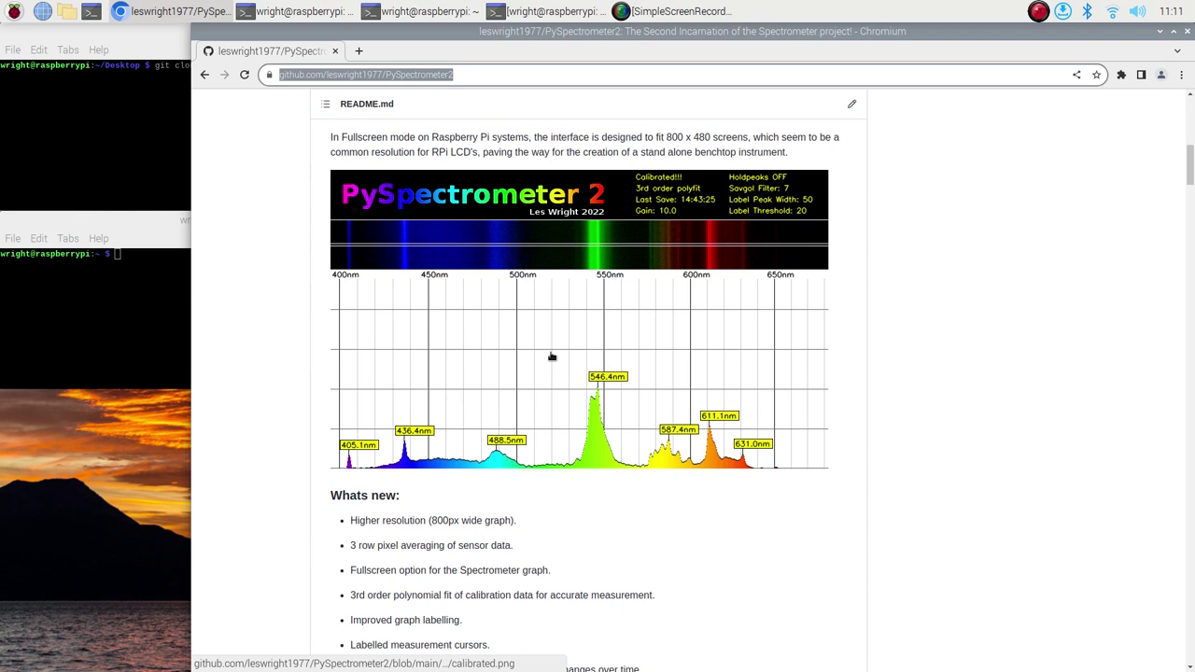
scroll(598, 378, down, 2)
scroll(549, 473, down, 2)
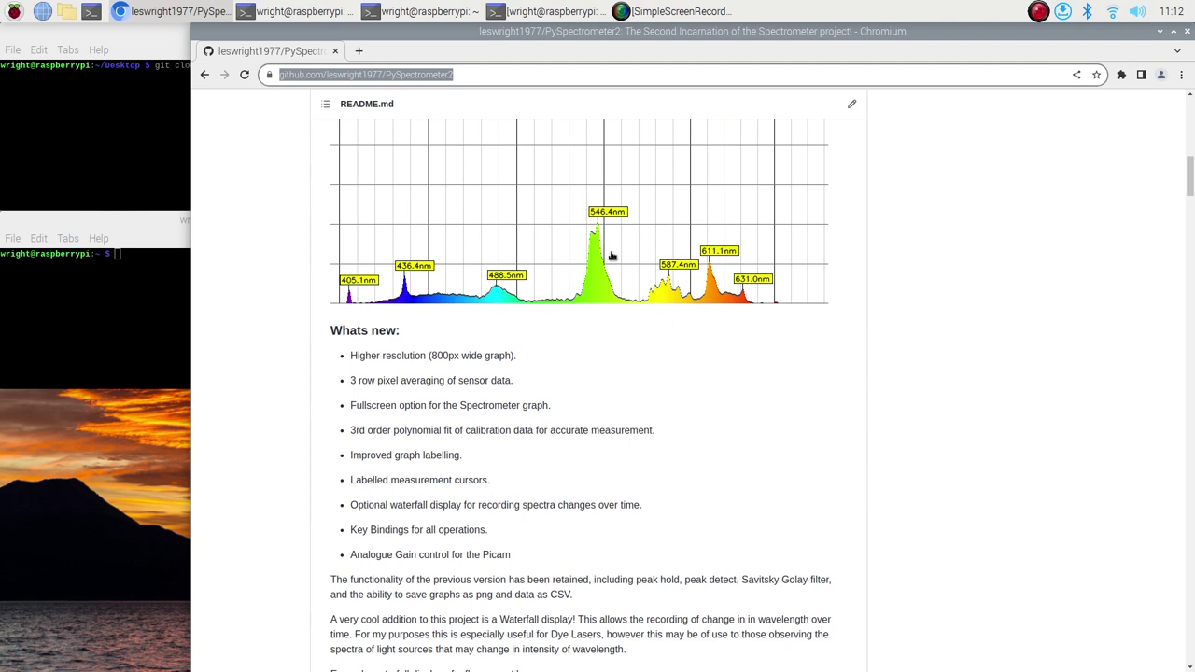
scroll(612, 304, up, 2)
scroll(608, 303, up, 1)
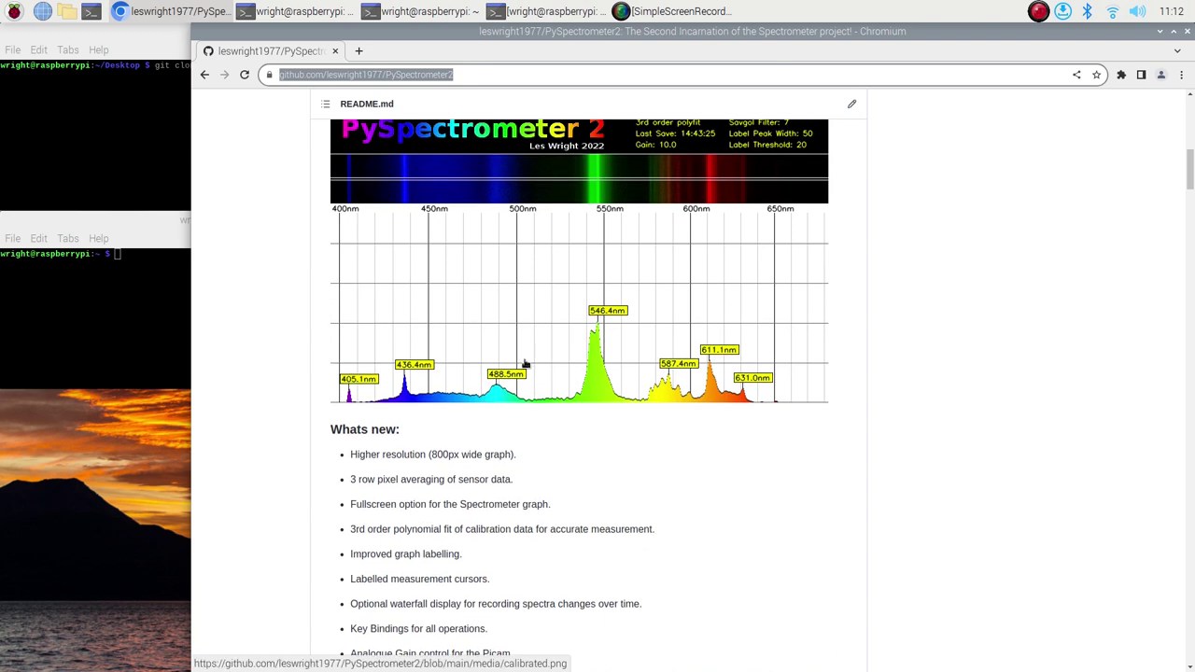
scroll(636, 354, up, 1)
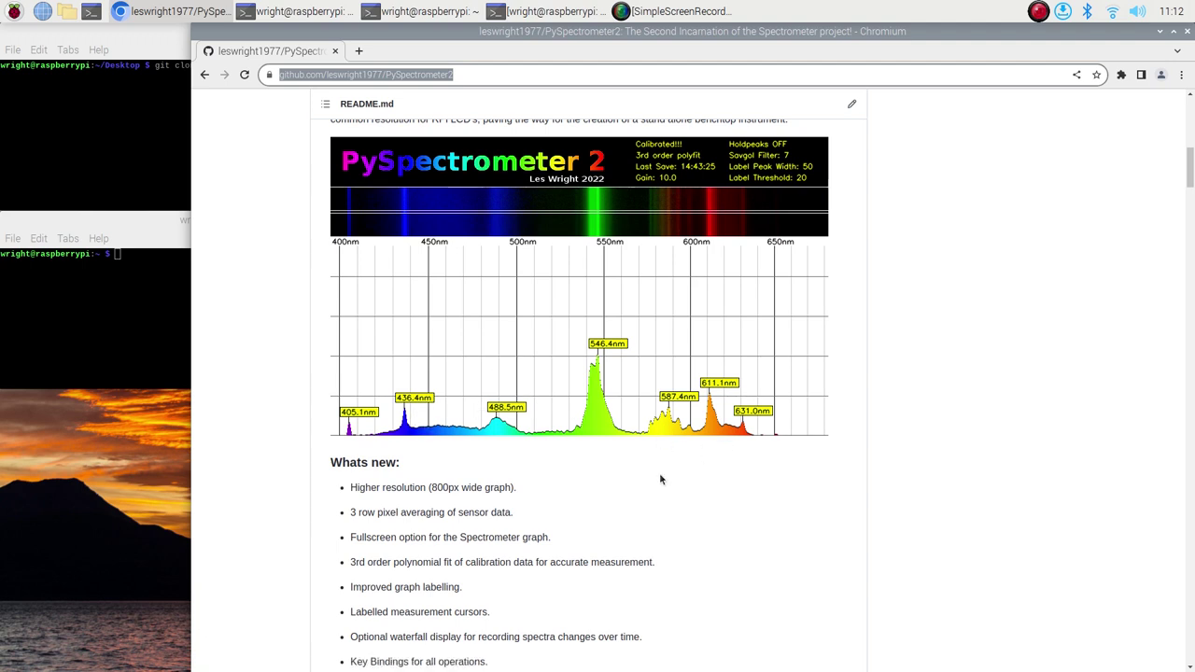
scroll(660, 479, down, 1)
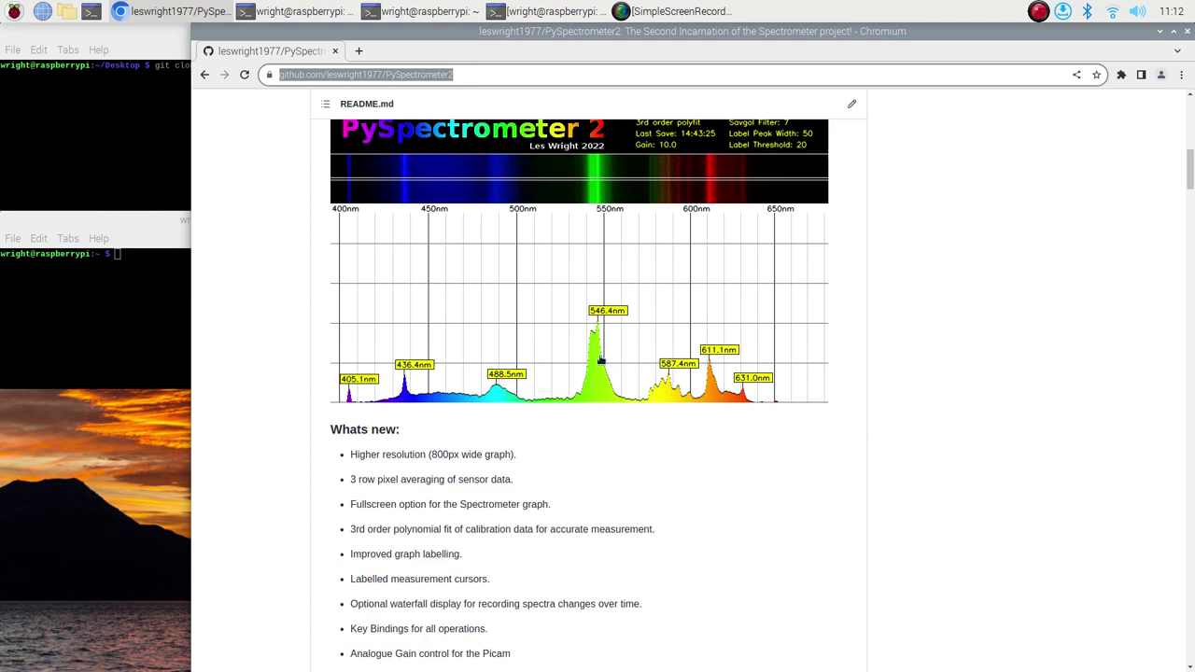
scroll(631, 548, down, 2)
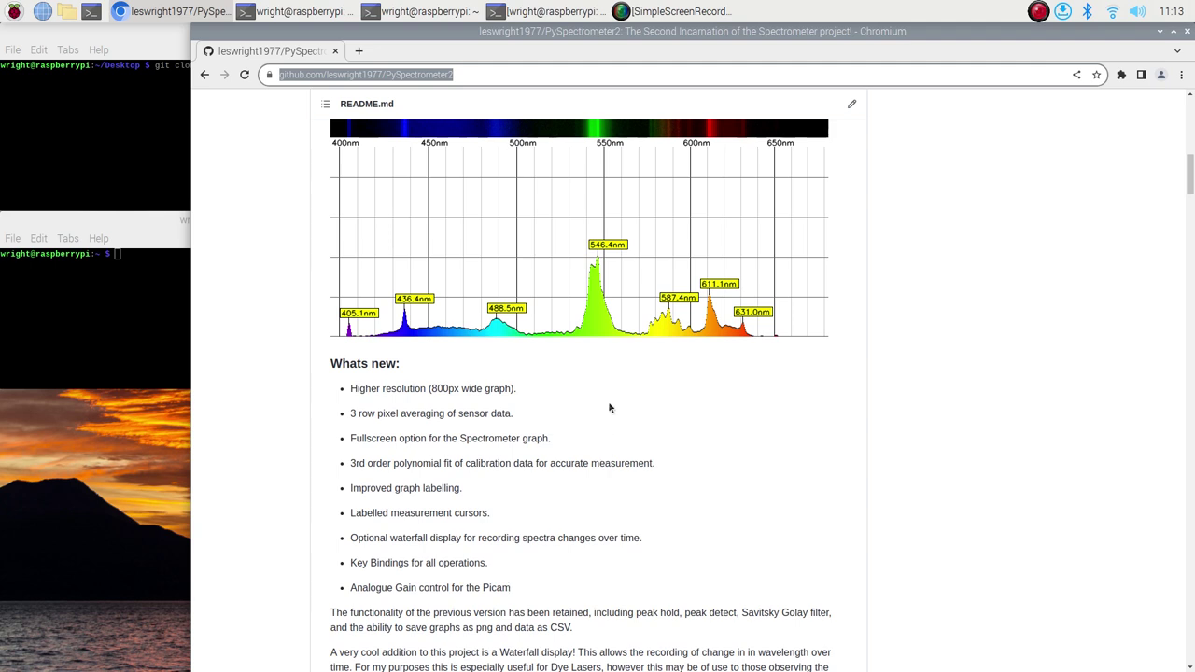
scroll(566, 550, down, 1)
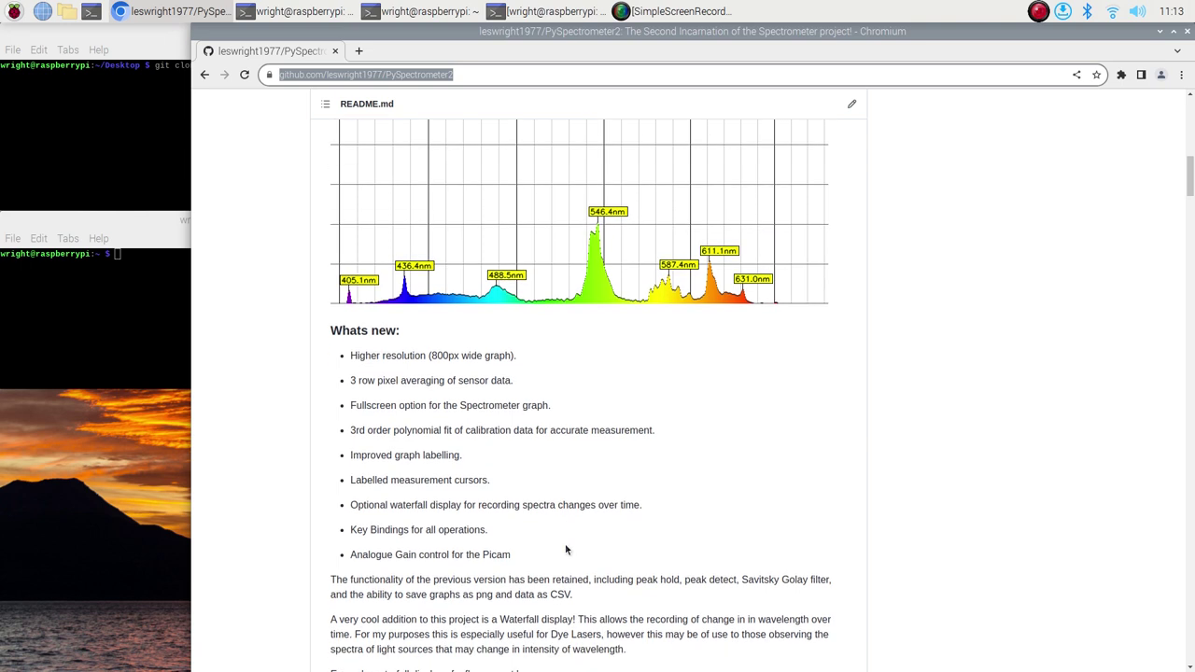
scroll(577, 540, up, 5)
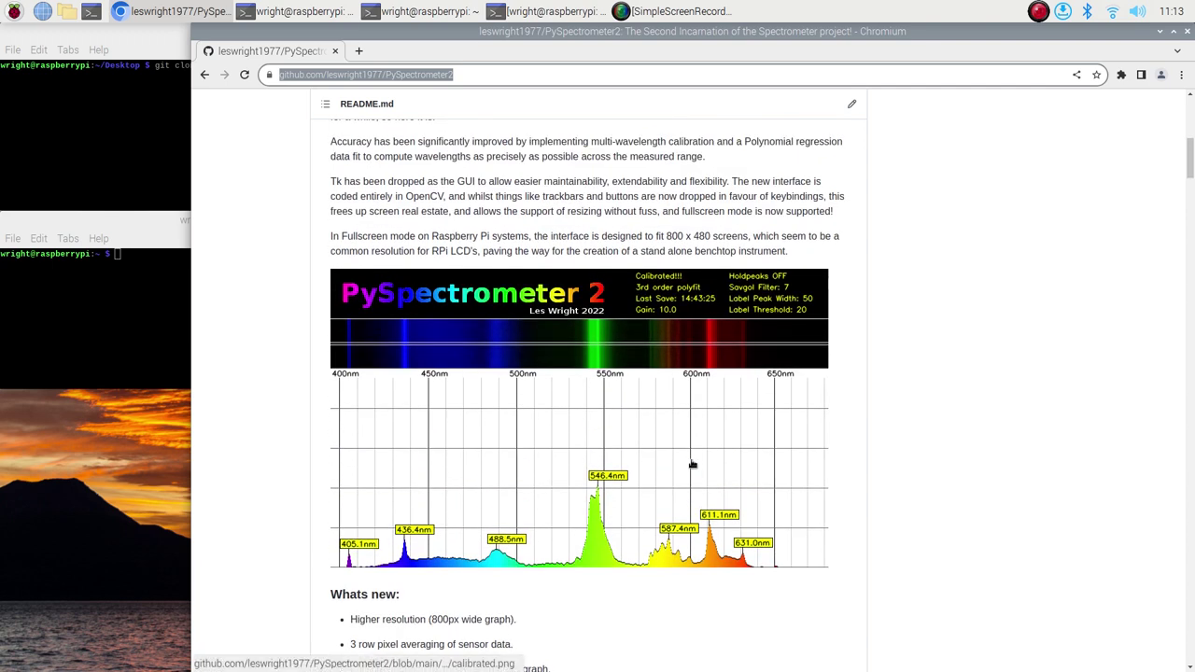
scroll(674, 542, down, 2)
scroll(673, 541, down, 3)
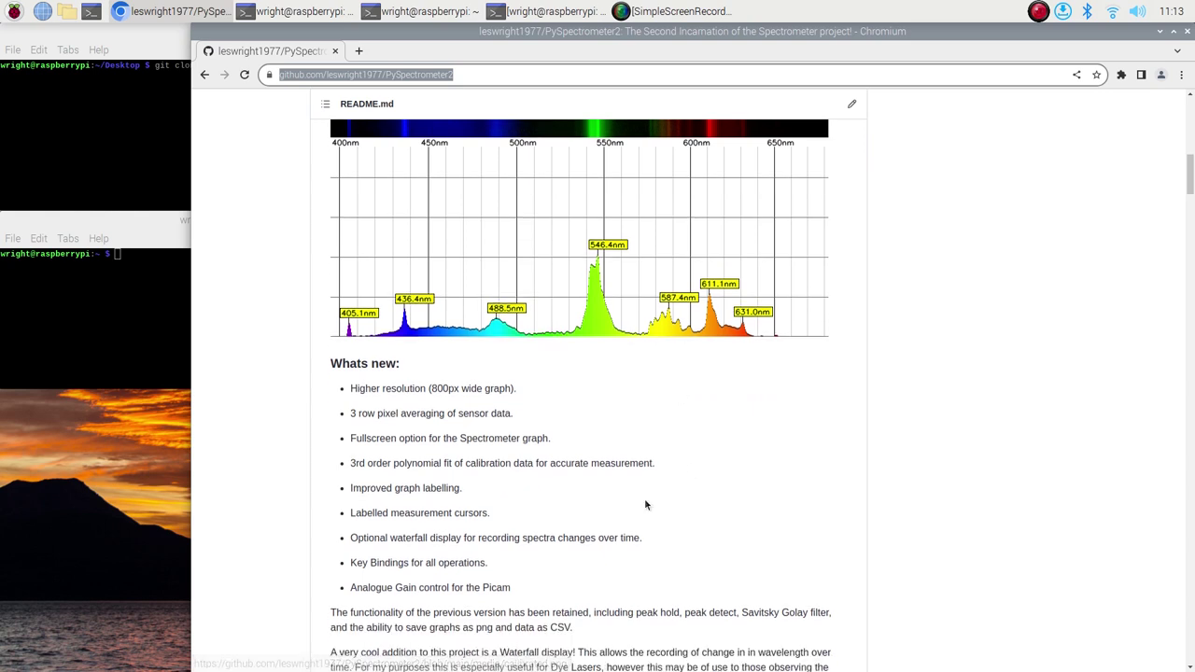
scroll(621, 386, up, 2)
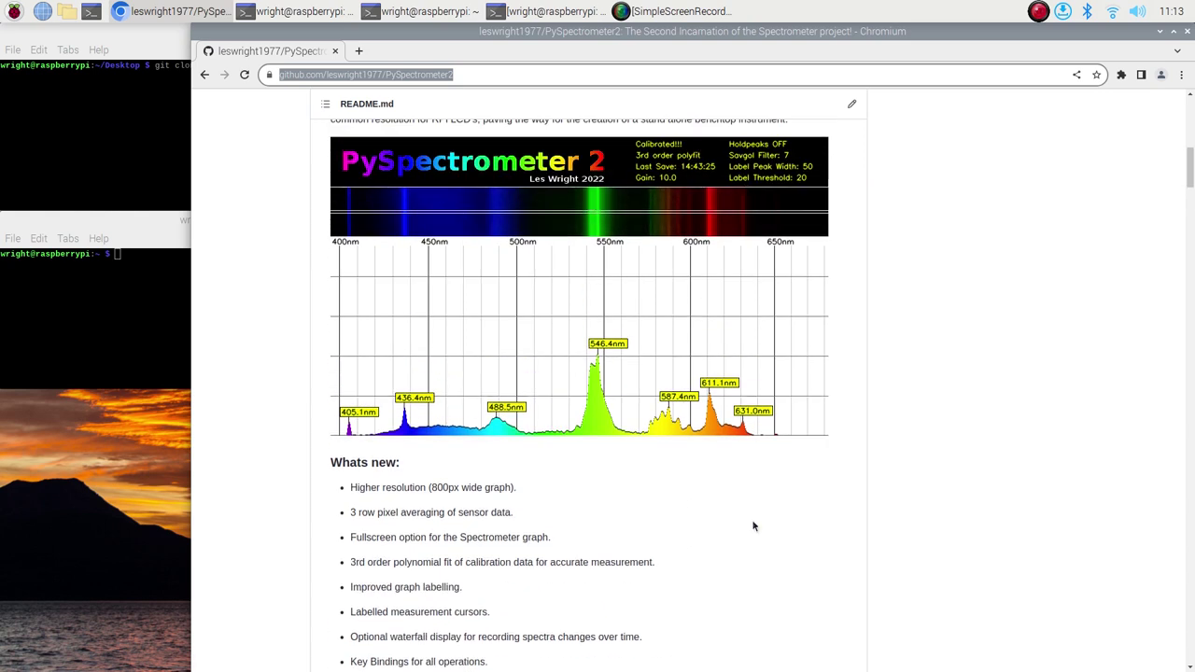
scroll(747, 567, down, 2)
scroll(747, 567, down, 3)
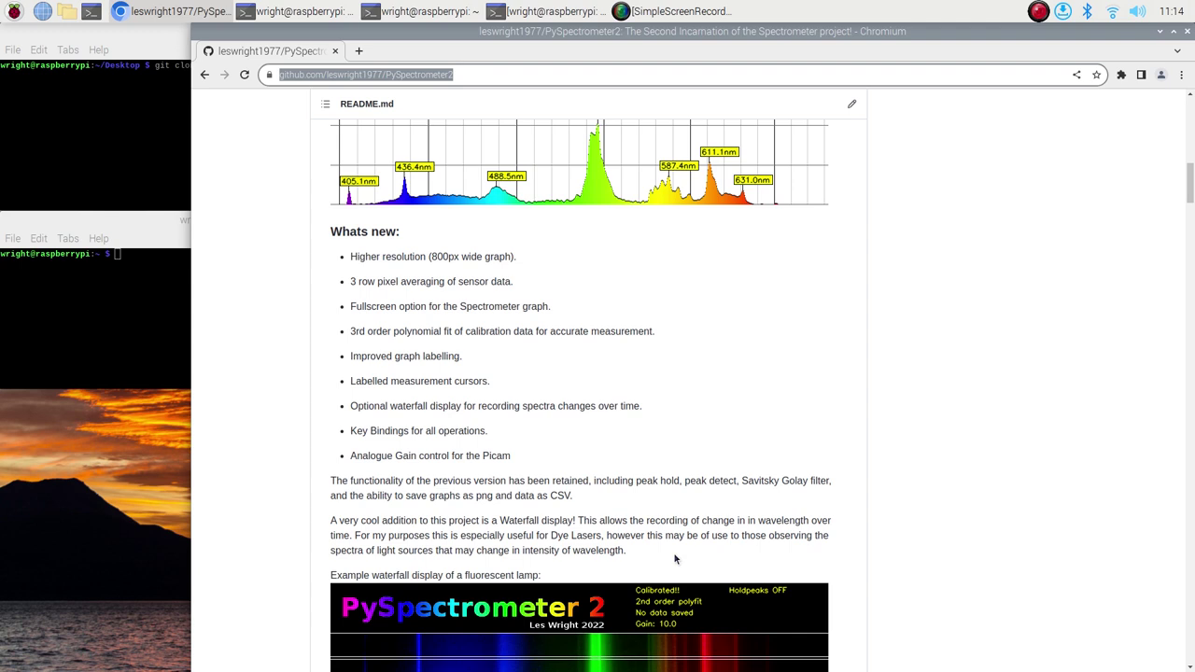
Scroll past the README's waterfall example images to the Hardware heading
scroll(674, 559, down, 5)
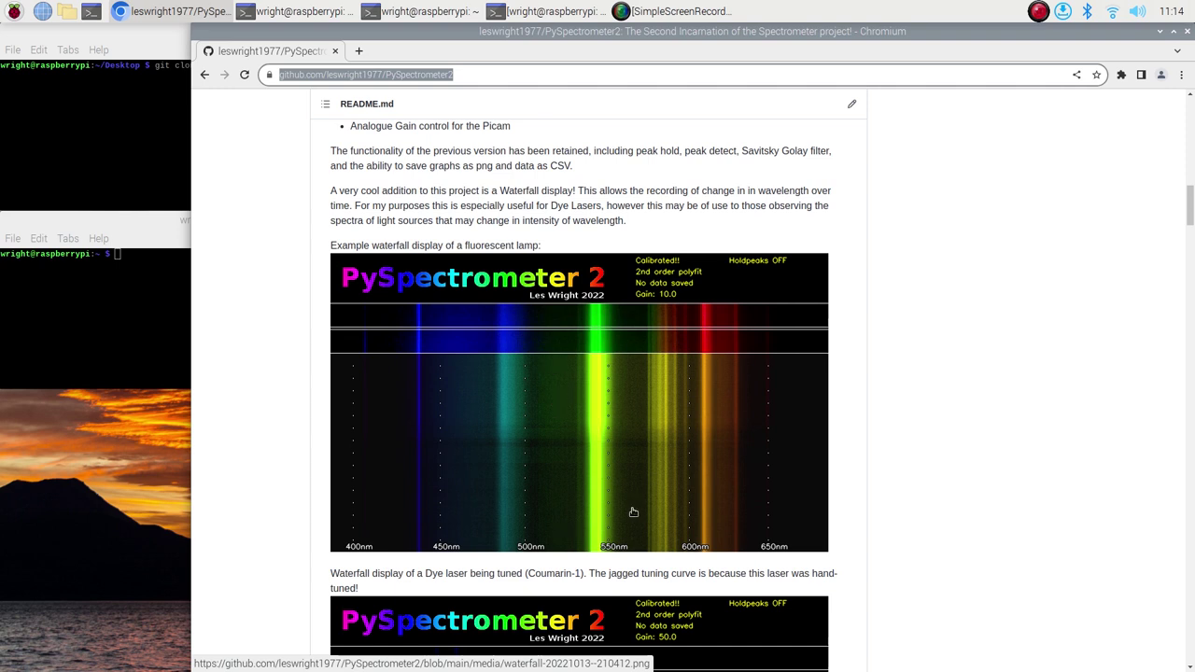
scroll(824, 428, down, 3)
scroll(824, 428, down, 3)
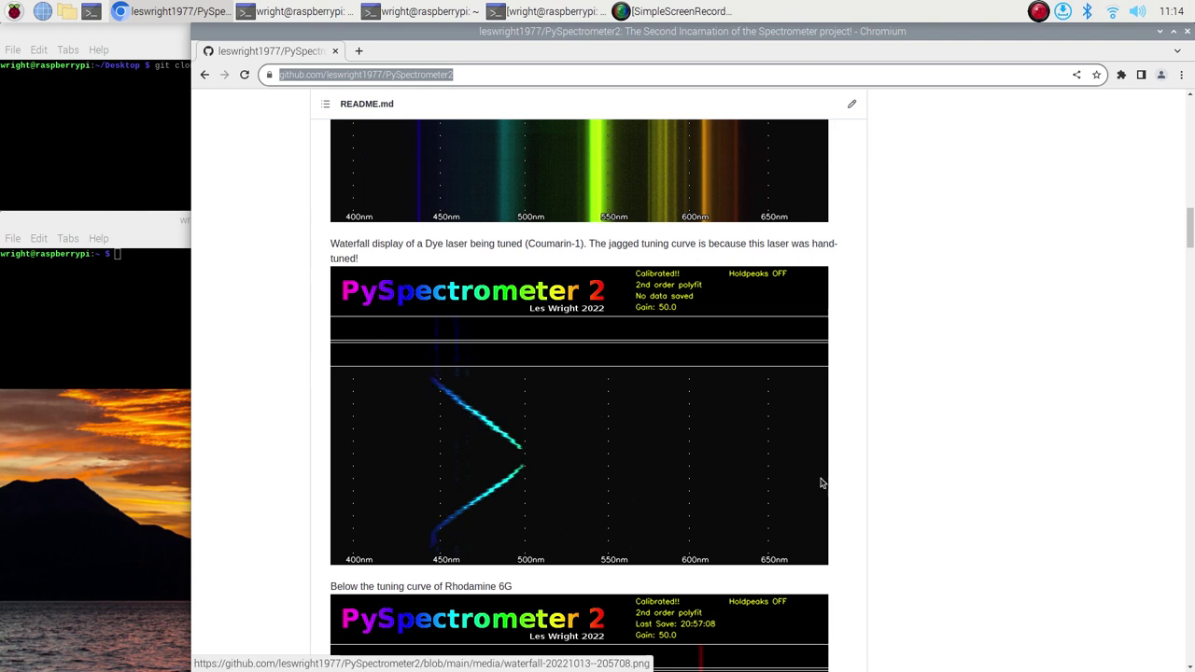
scroll(822, 478, down, 1)
scroll(823, 476, up, 1)
scroll(823, 476, up, 1)
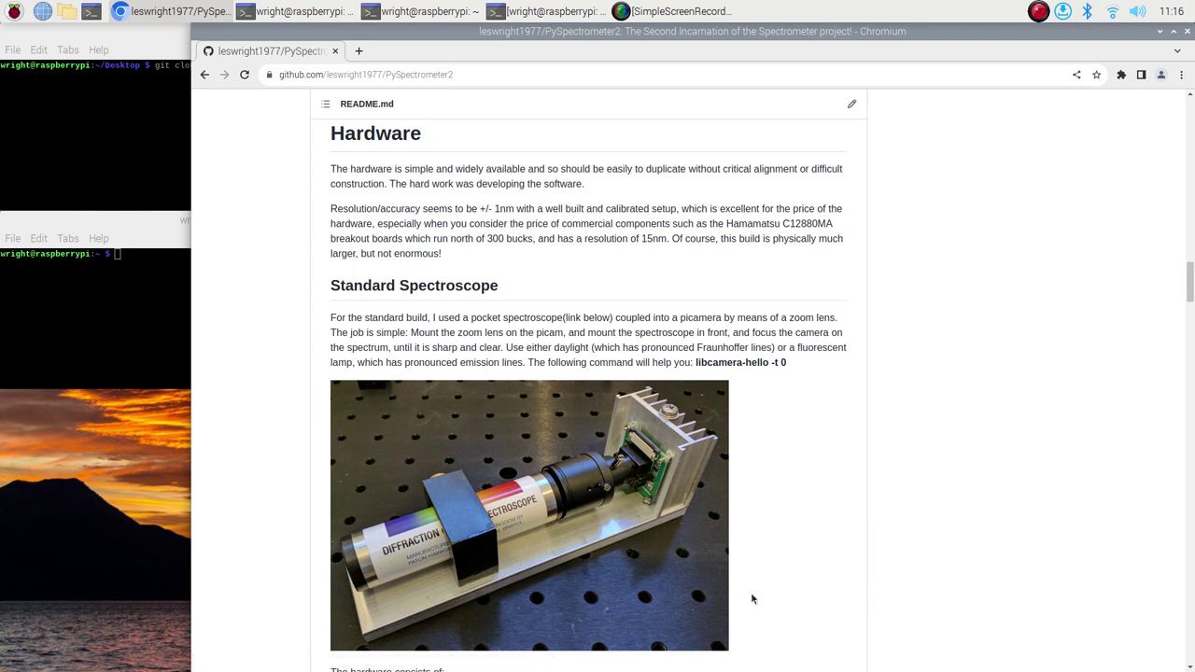
scroll(746, 553, down, 5)
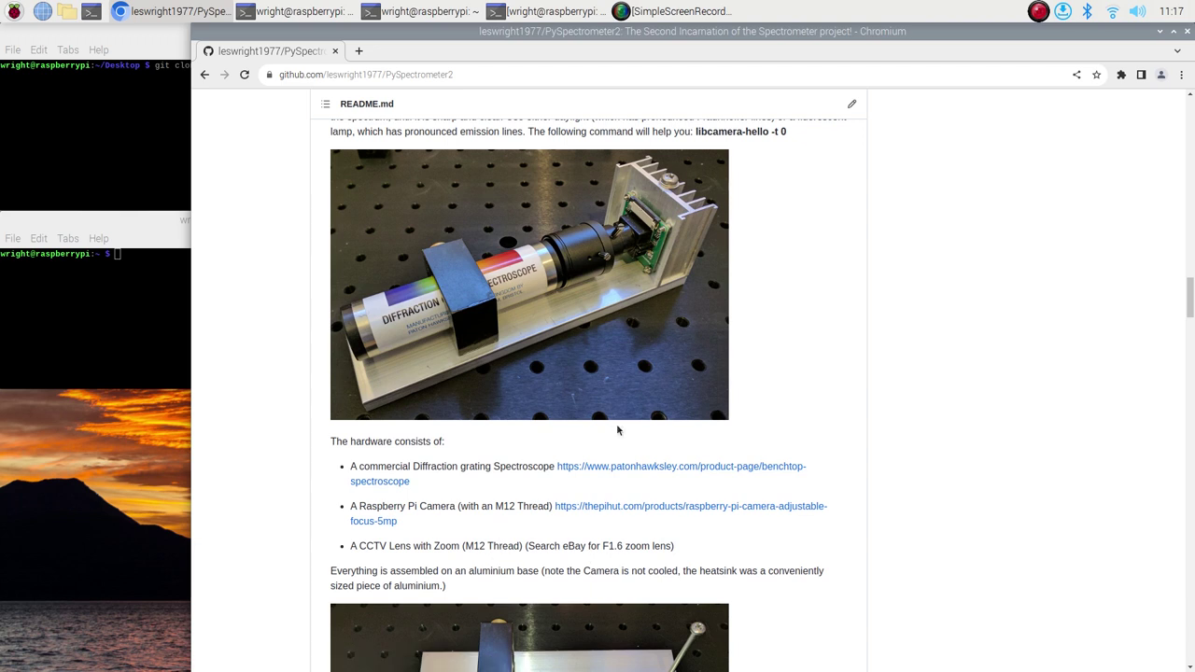
scroll(617, 430, down, 5)
scroll(618, 429, down, 5)
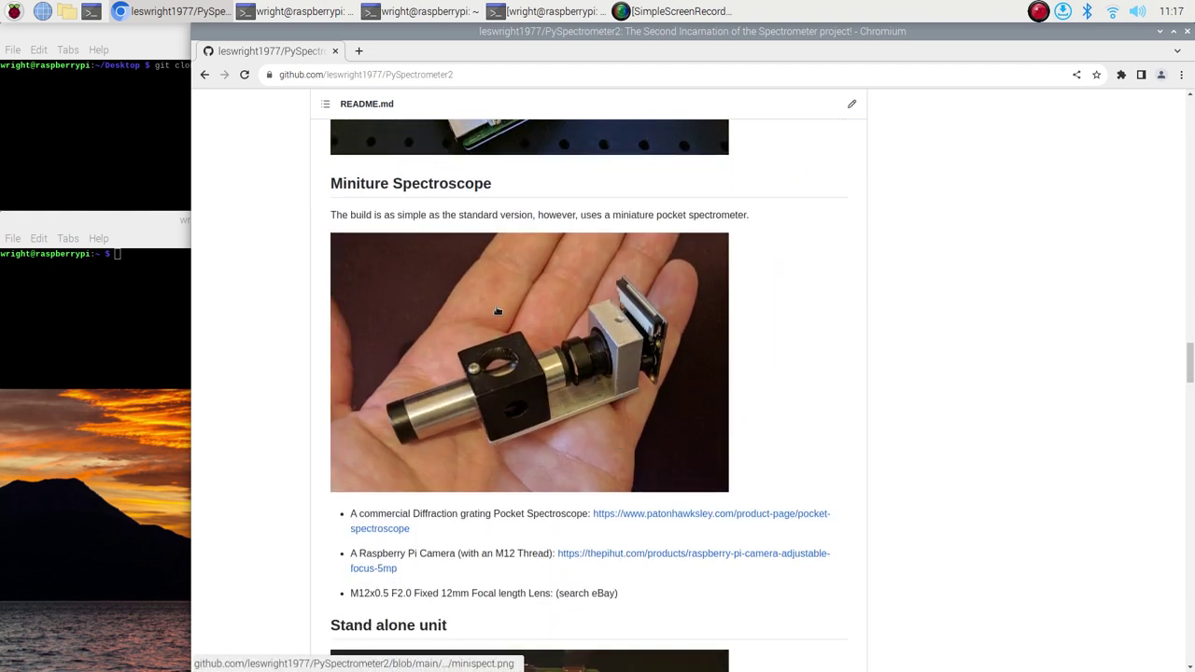
scroll(592, 407, down, 4)
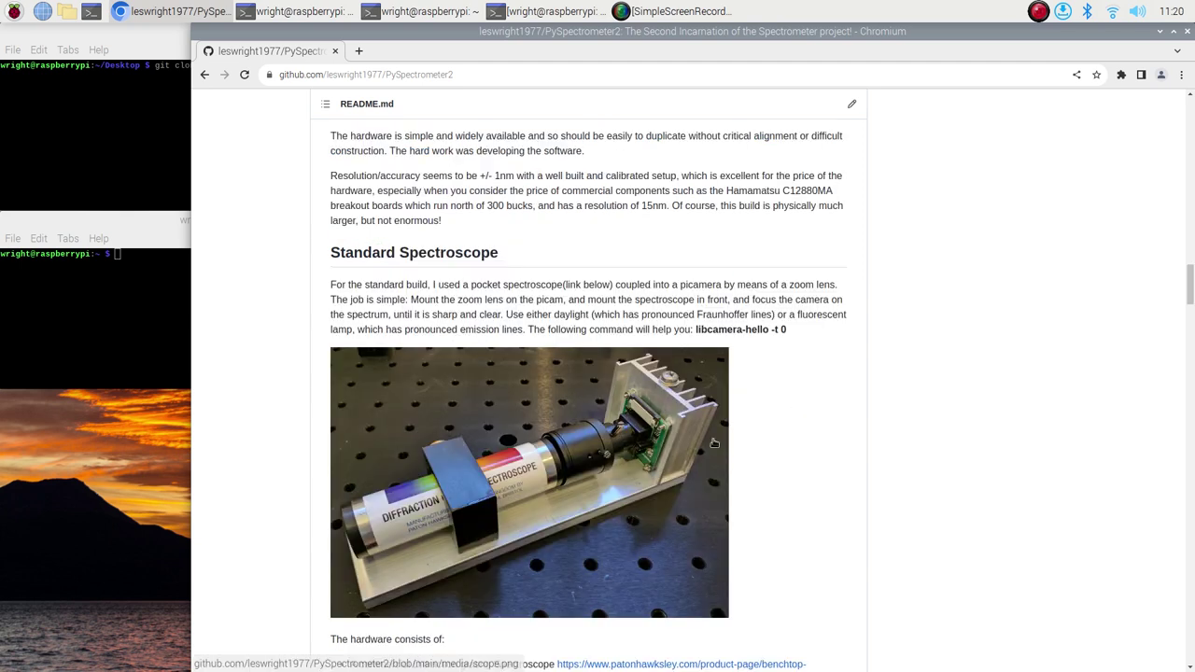
Copy the README's 'libcamera-hello -t 0' command and bring the terminal forward
scroll(714, 443, down, 1)
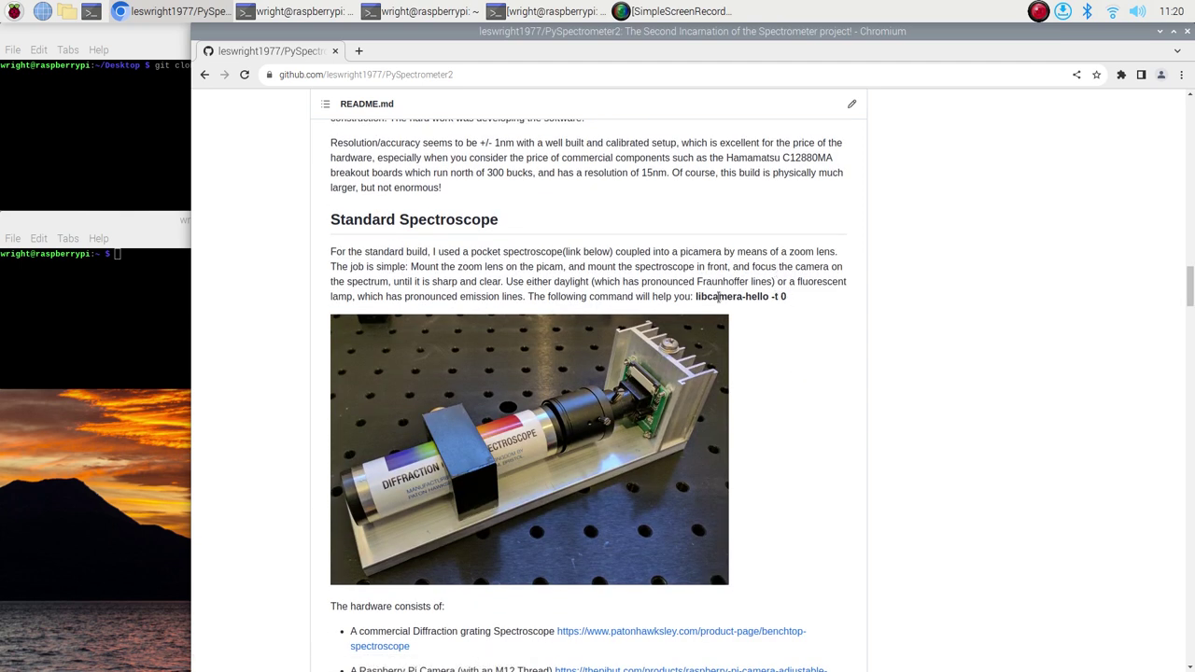
drag(696, 296, 791, 299)
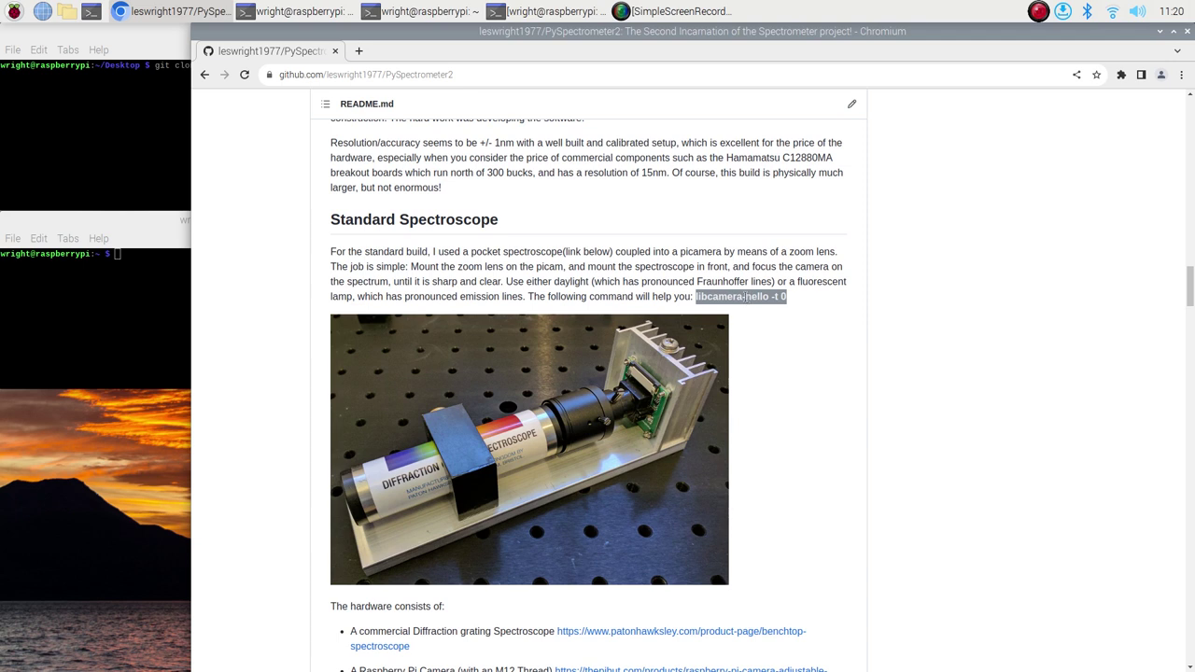
right_click(744, 296)
click(782, 311)
click(131, 271)
Paste and run 'libcamera-hello -t 0' in LXTerminal to open the camera preview
right_click(134, 262)
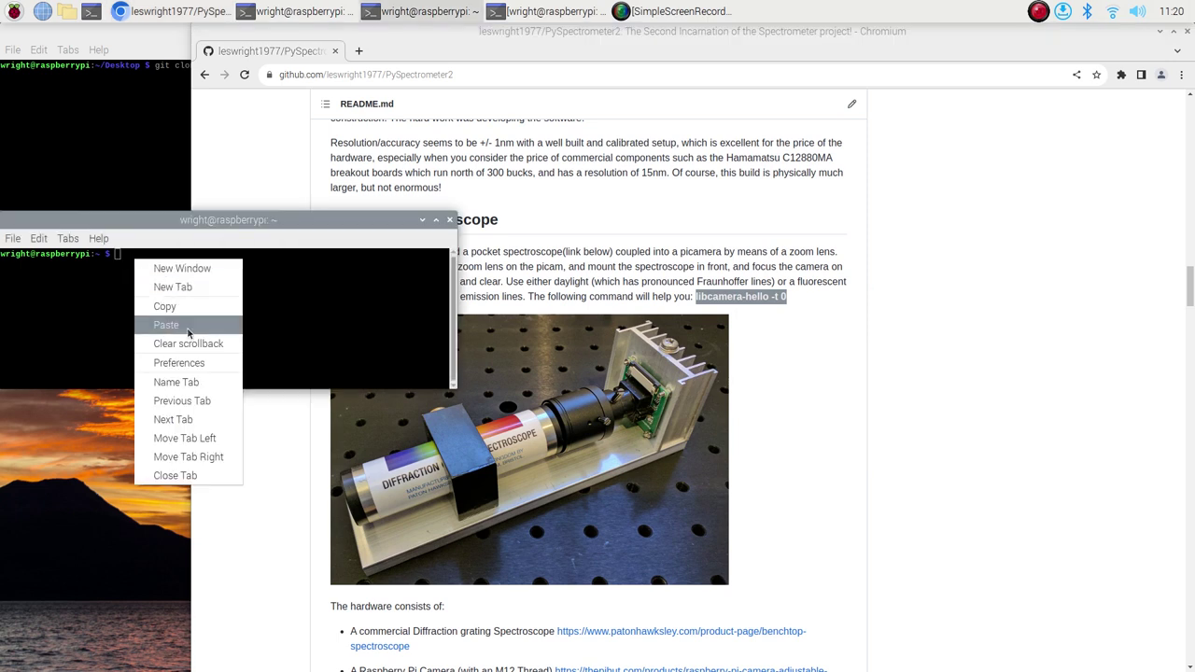
click(187, 327)
key(Return)
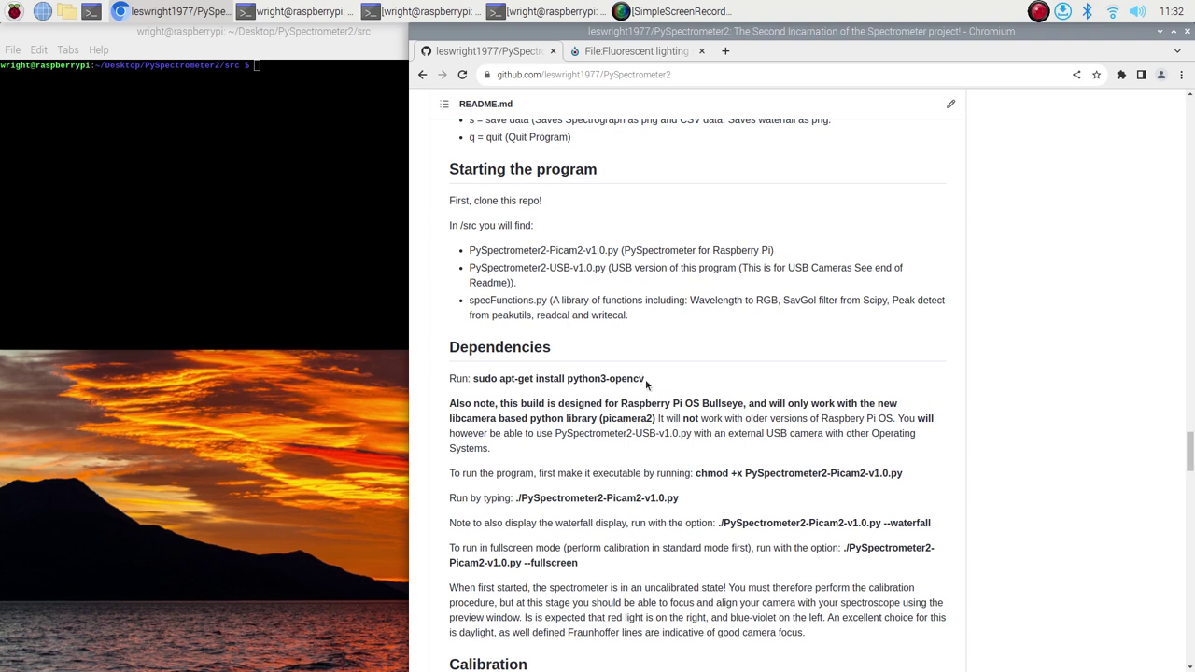
Select python3-opencv and PySpectrometer2-USB-v1.0.py in the README, then focus the terminal
drag(645, 380, 569, 384)
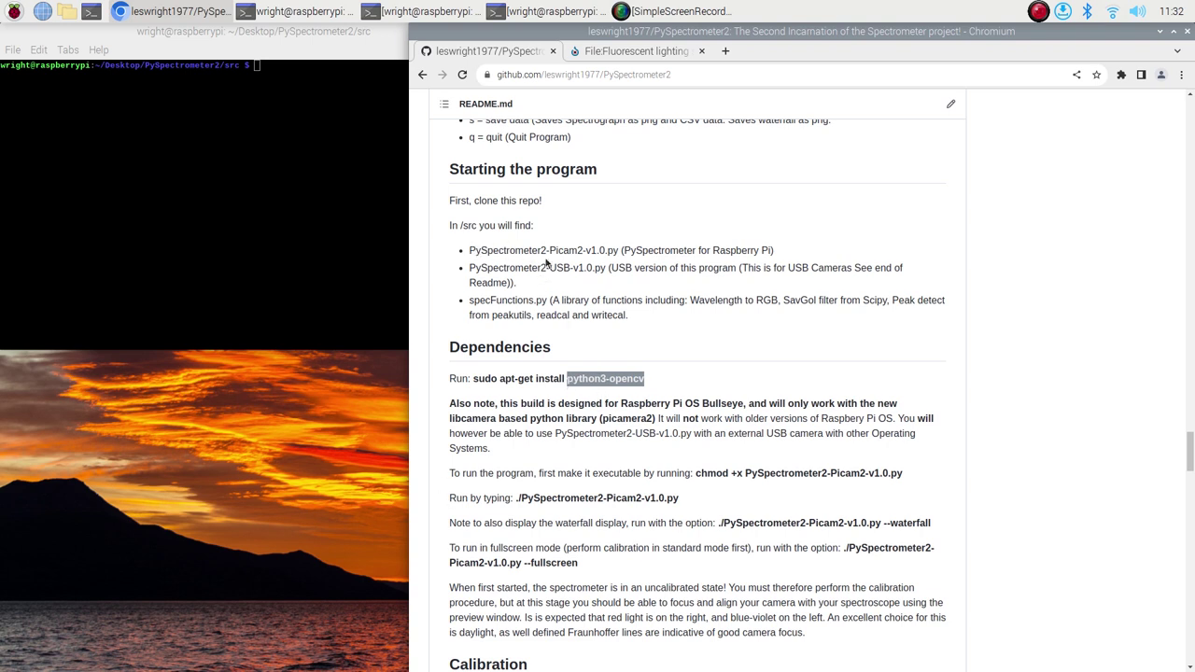
mouse_move(619, 250)
mouse_down()
mouse_move(467, 252)
mouse_move(605, 268)
mouse_up()
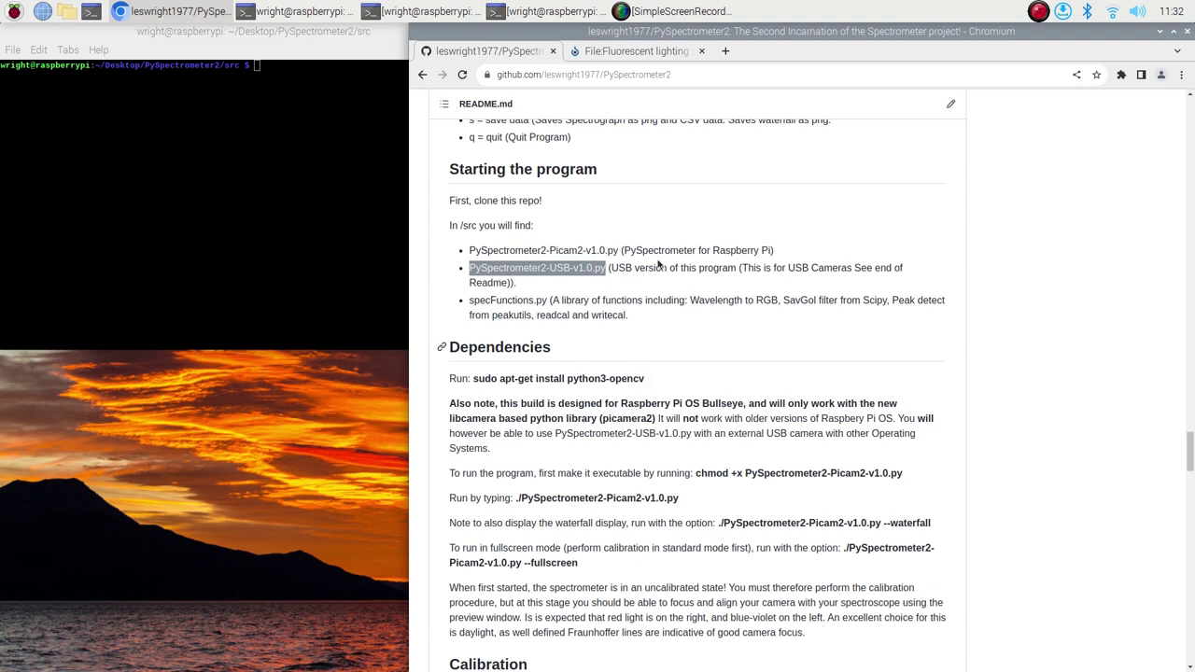
click(274, 196)
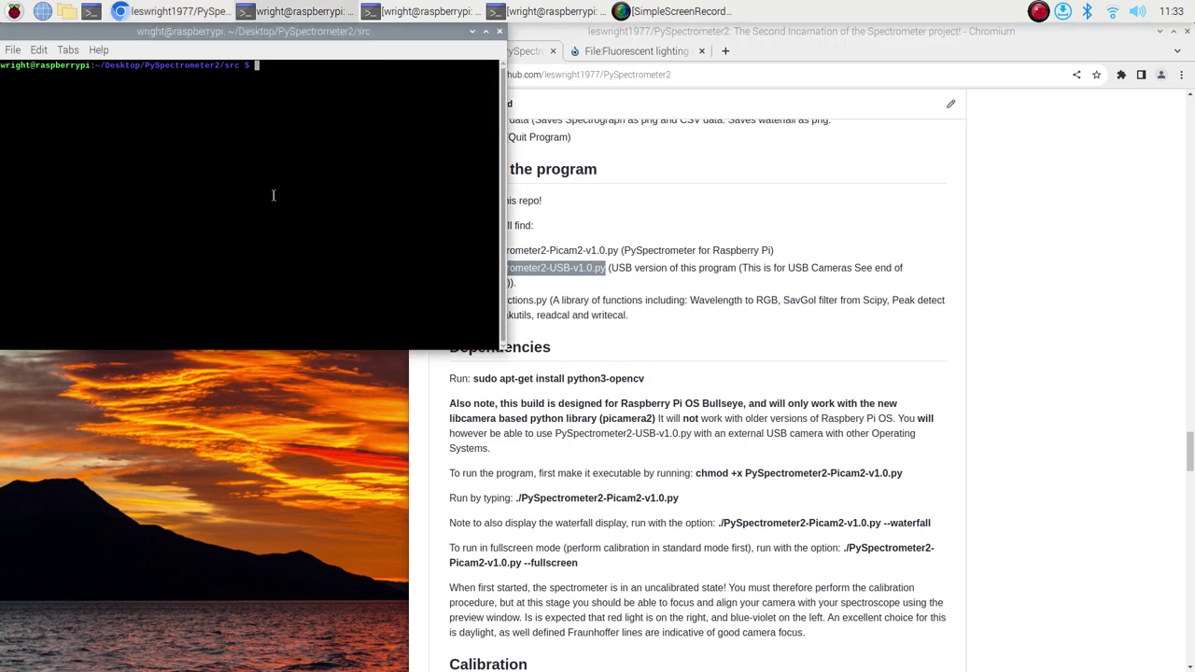
Run python3 PySpectrometer2-Picam2-v1.0.py and reposition and resize the Spectrograph window
text(python3 PySpectrometer2-Picam2-v1.0.py)
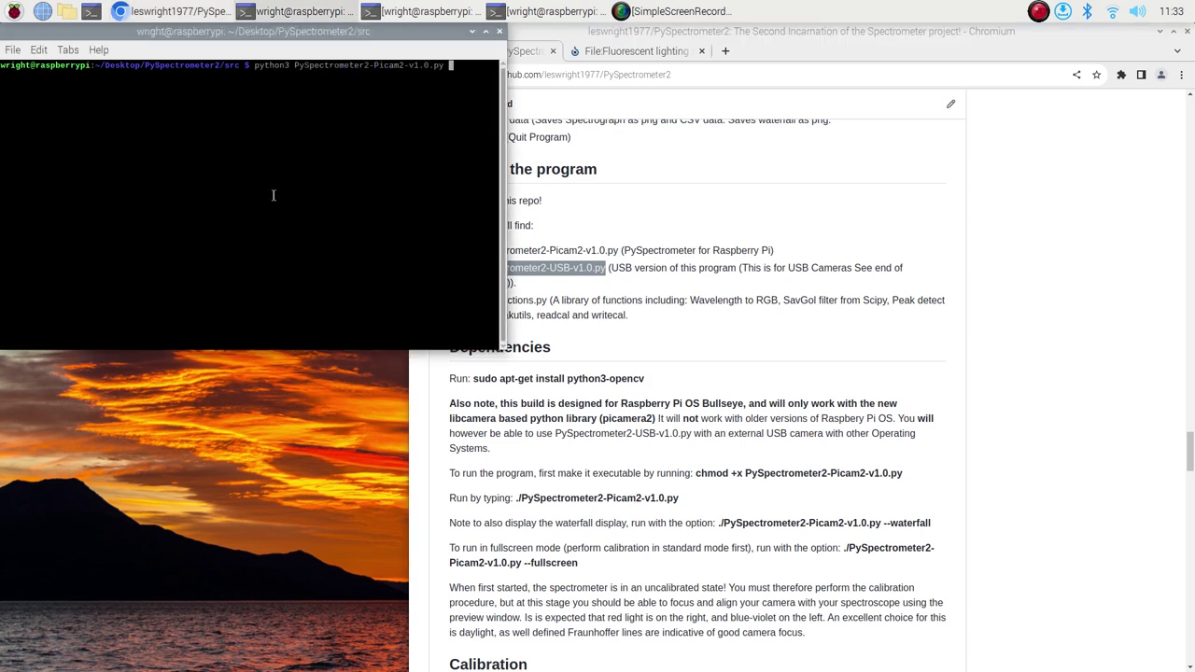
key(Return)
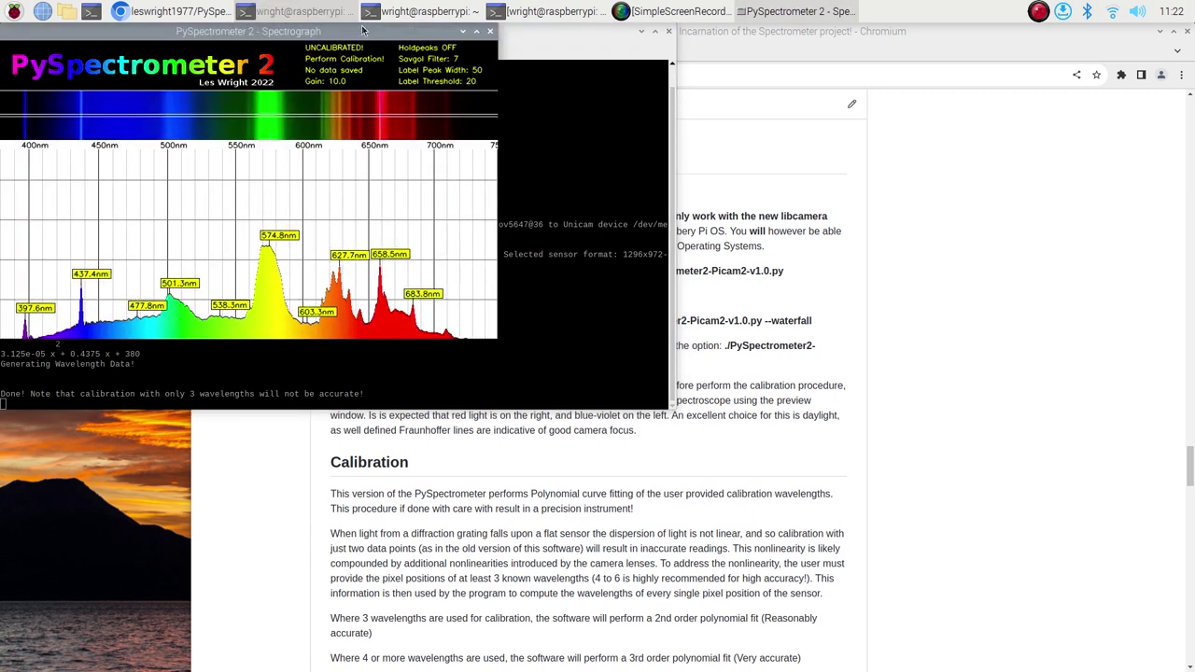
drag(461, 69, 626, 133)
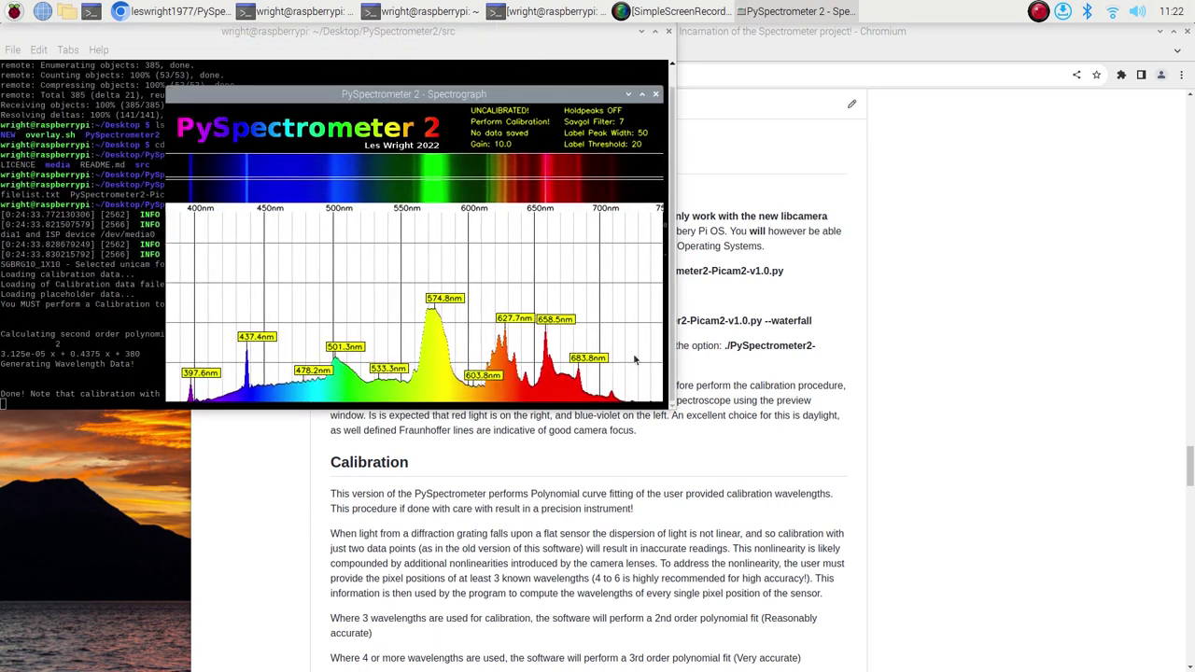
drag(727, 448, 1027, 615)
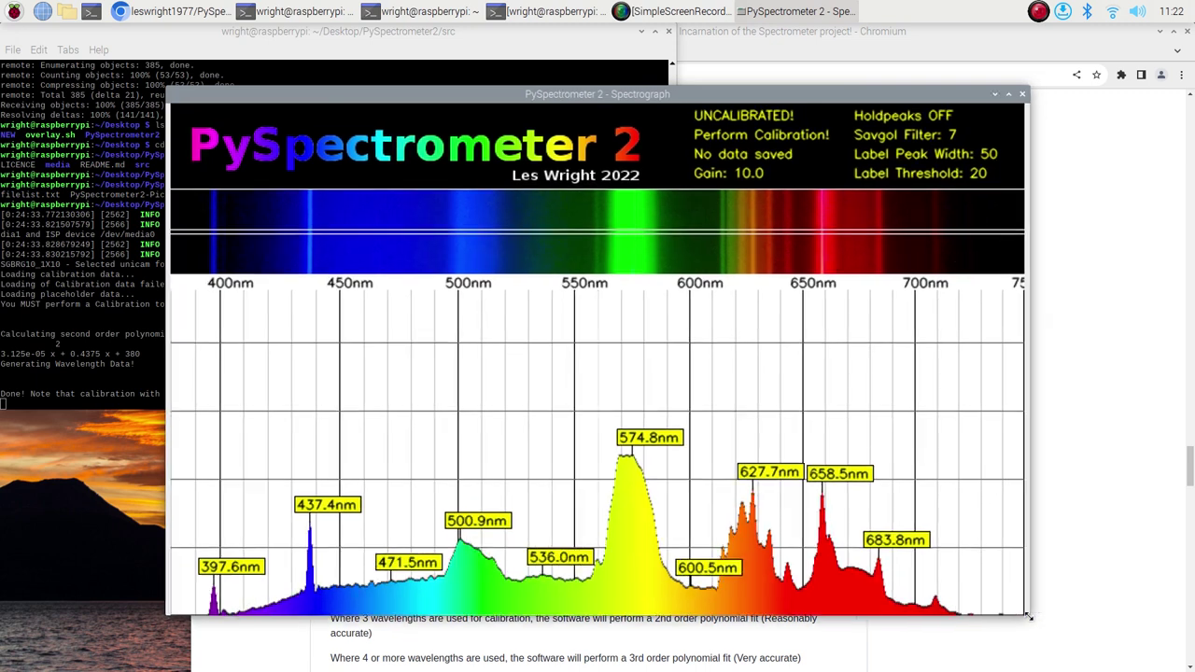
click(1009, 97)
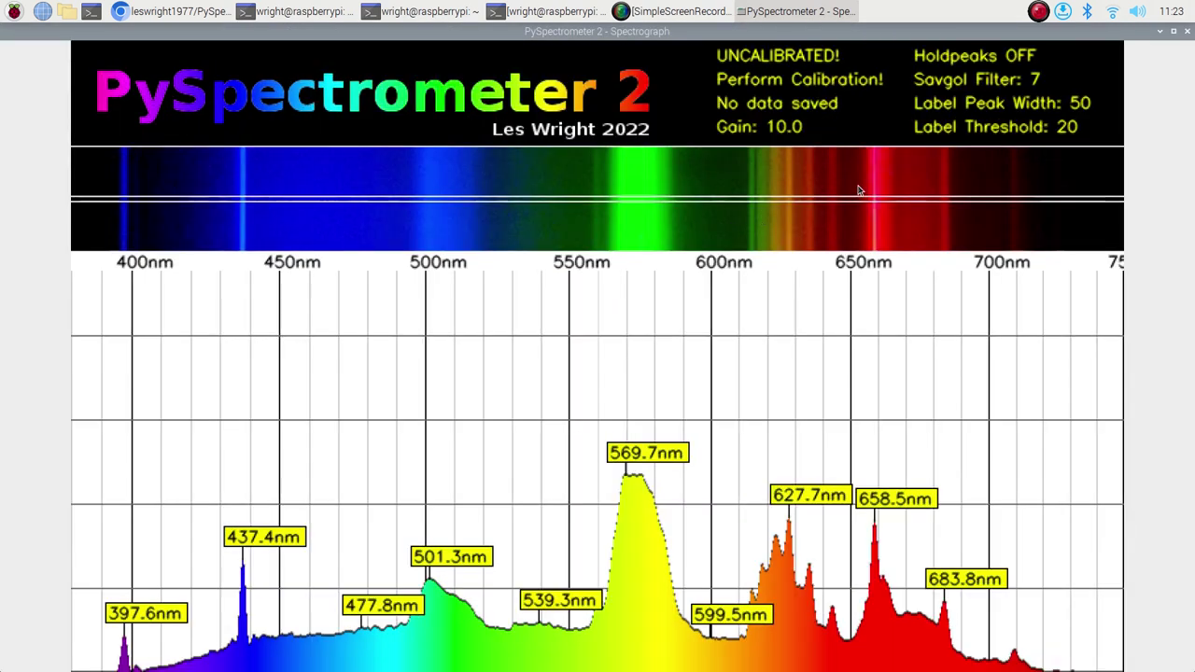
click(1173, 33)
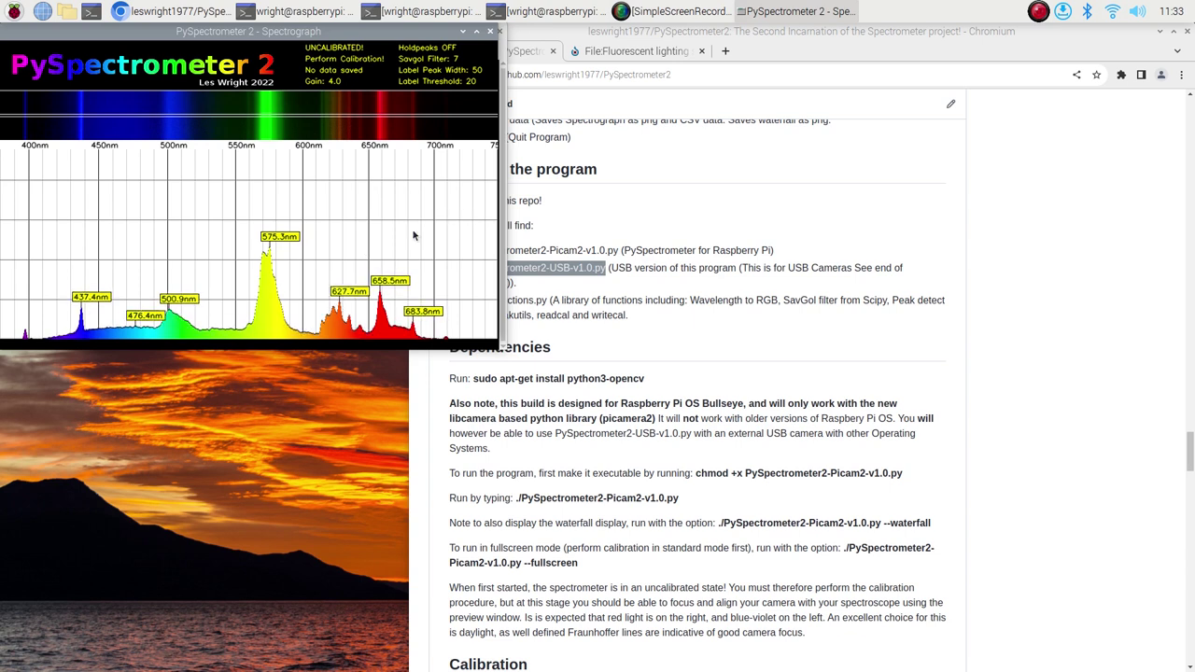
Scroll the README to the calibration advice and 'notable visible peaks' list
click(1075, 383)
scroll(1074, 383, down, 5)
scroll(1075, 383, down, 5)
scroll(1074, 384, down, 1)
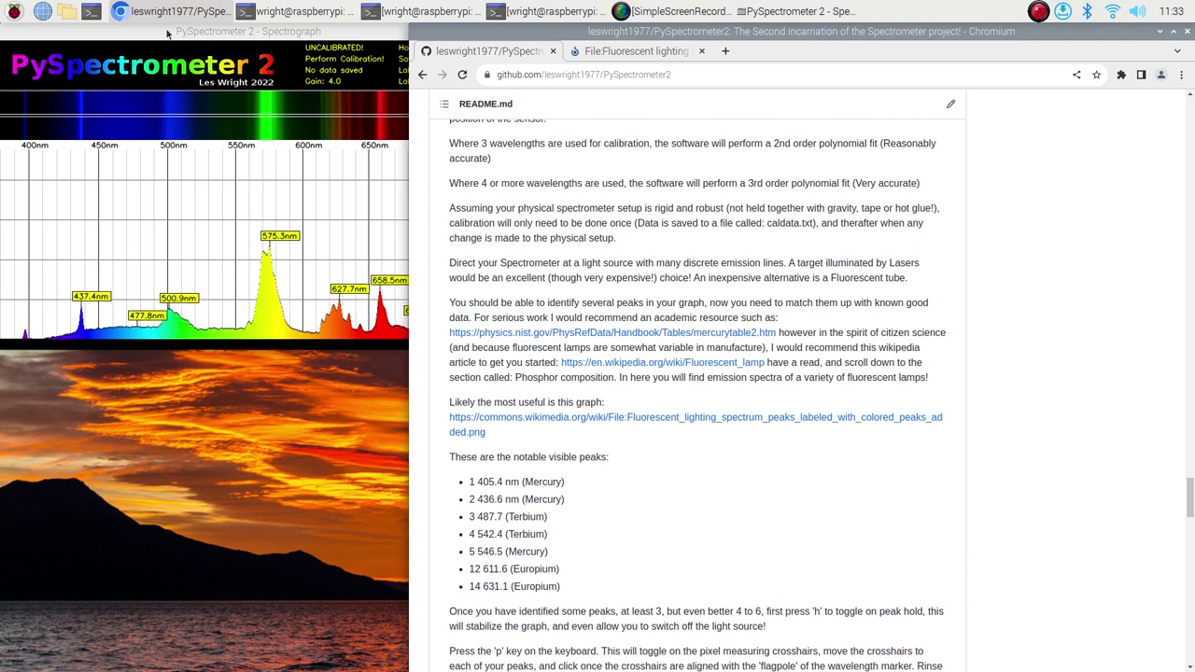
click(54, 325)
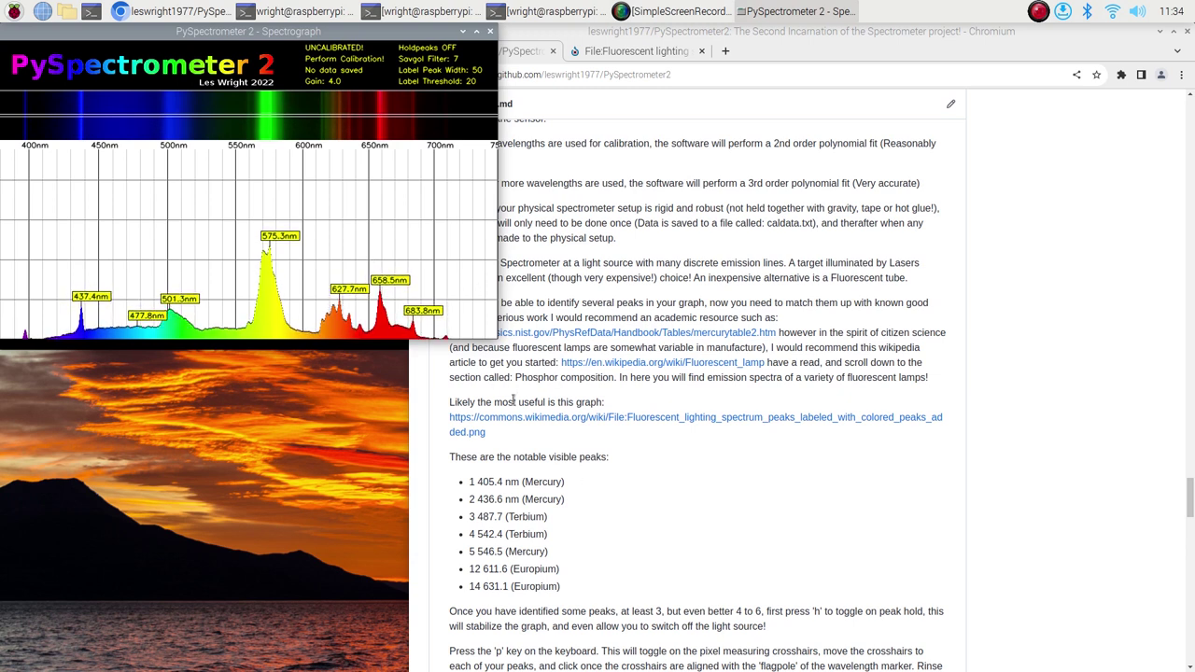
click(642, 459)
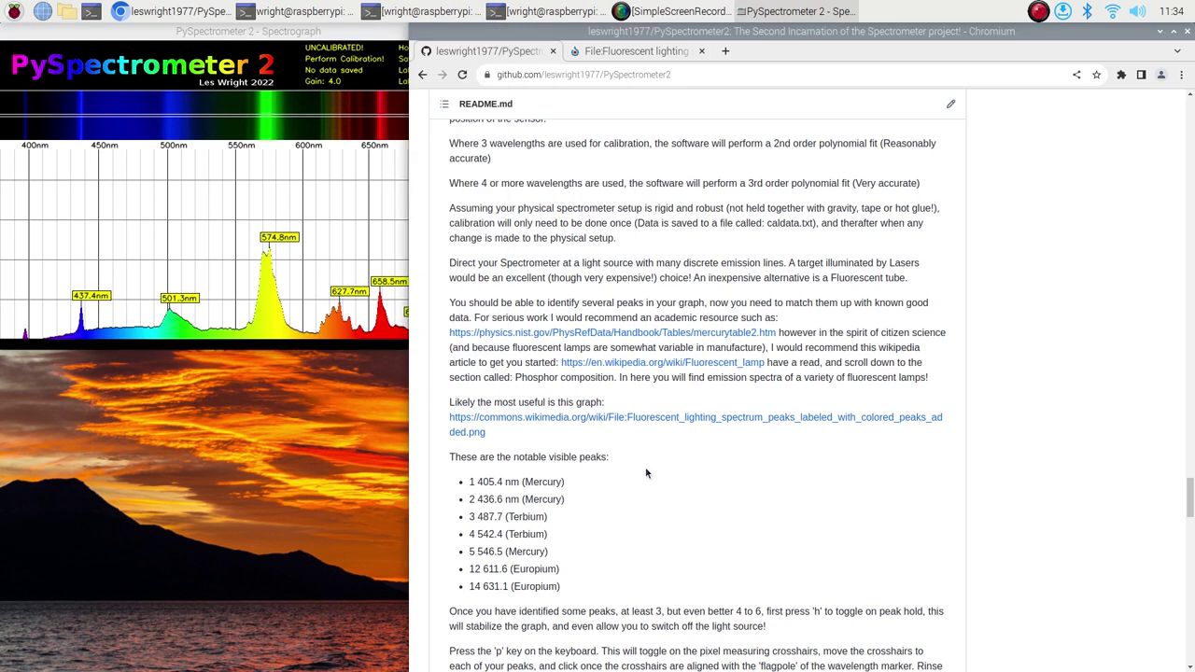
Open the Commons fluorescent lighting spectrum file and scroll to its 405.4–687.7 nm peak table
right_click(624, 419)
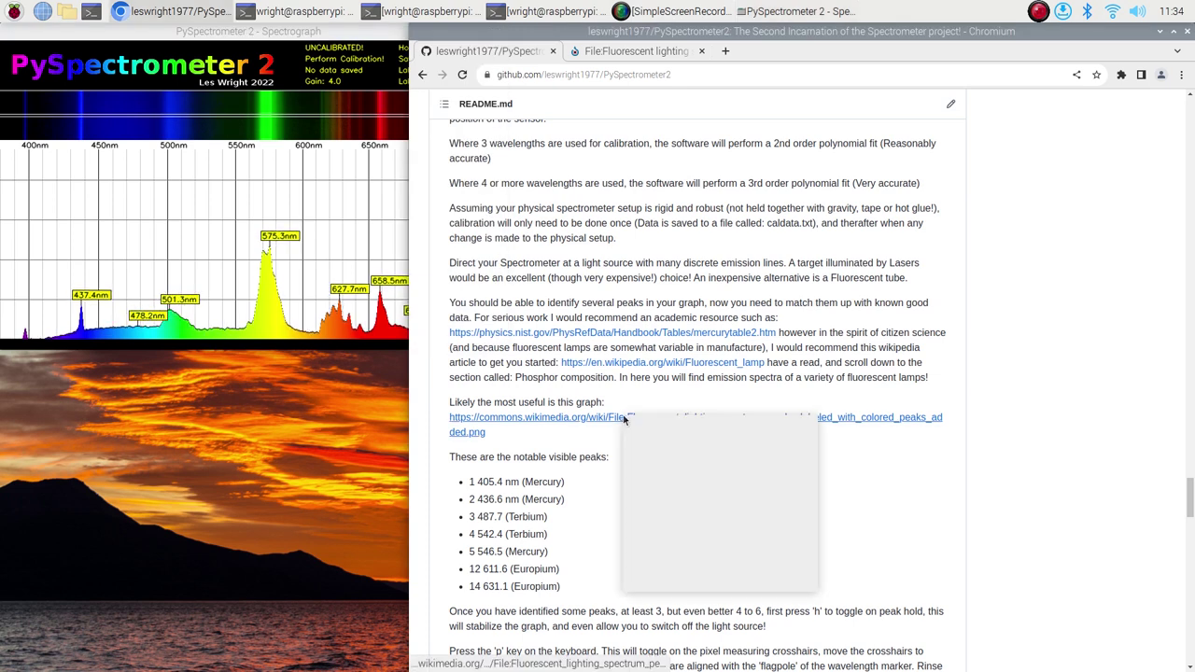
click(660, 52)
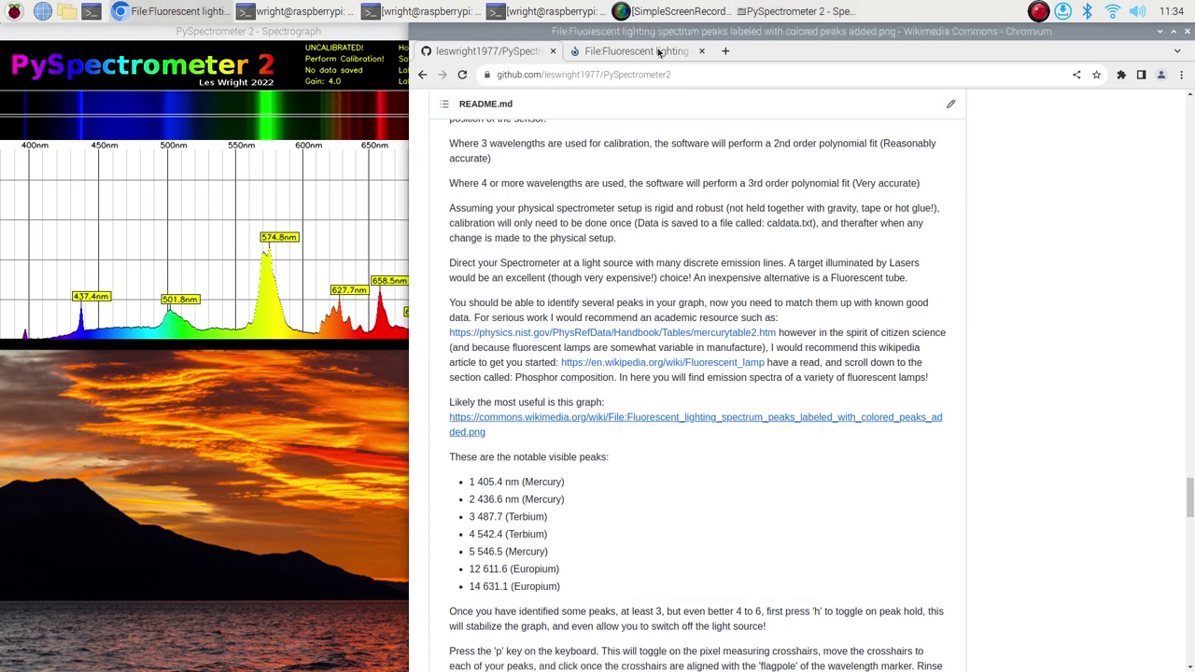
scroll(787, 250, up, 6)
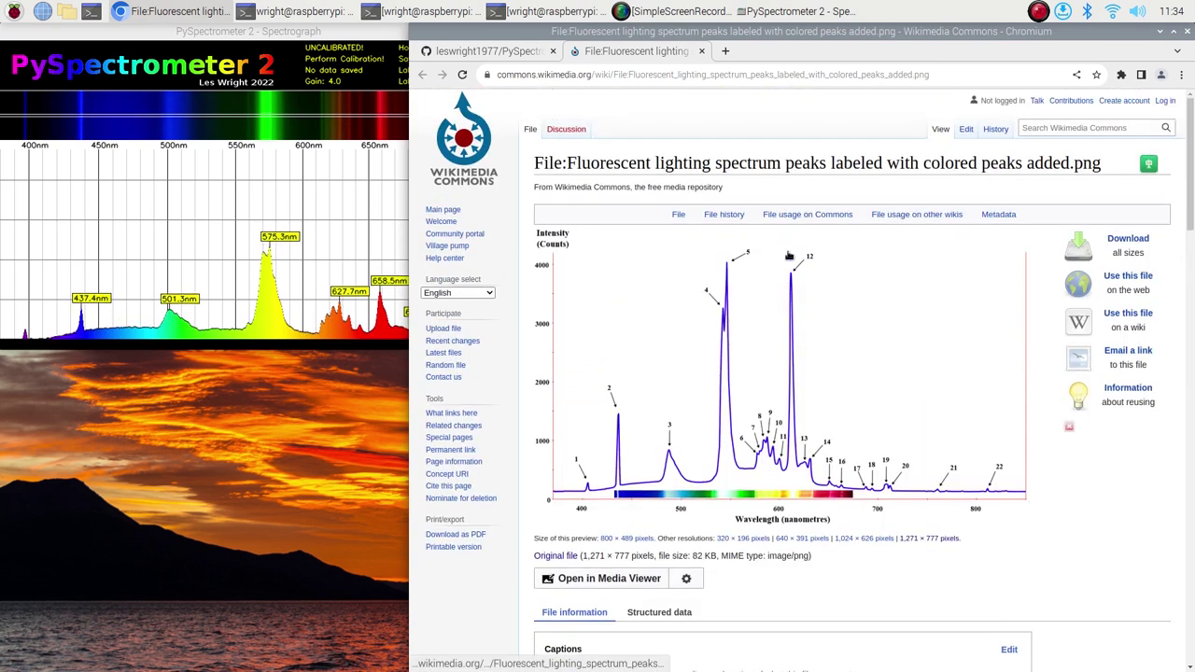
scroll(592, 349, down, 2)
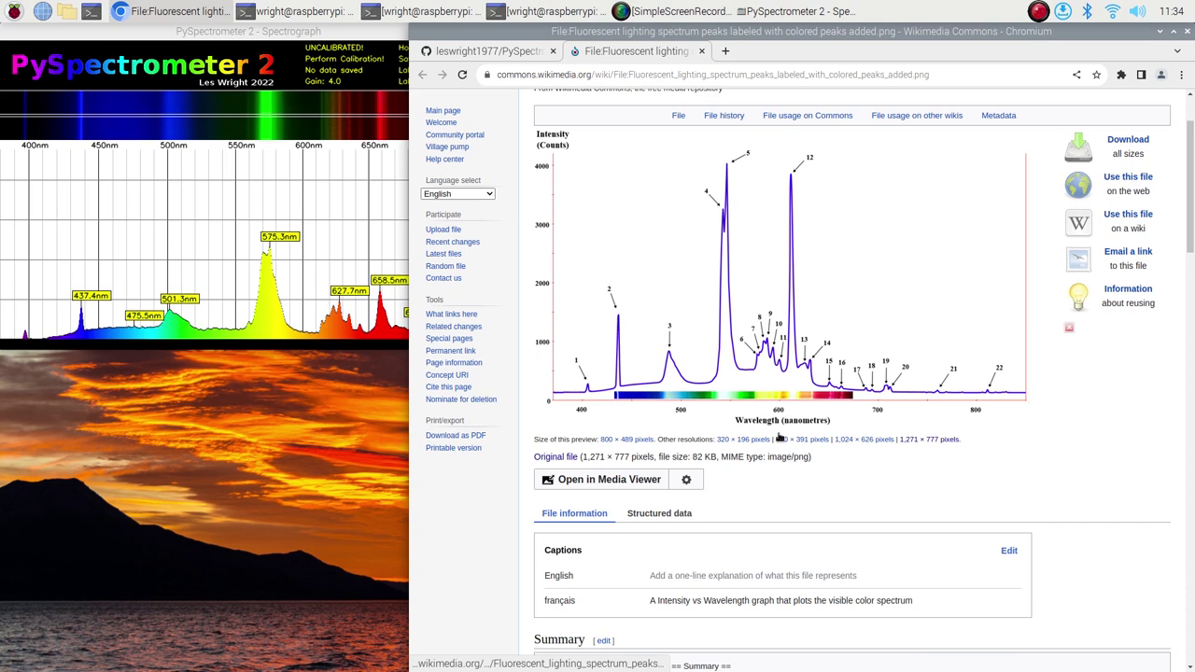
scroll(803, 420, down, 5)
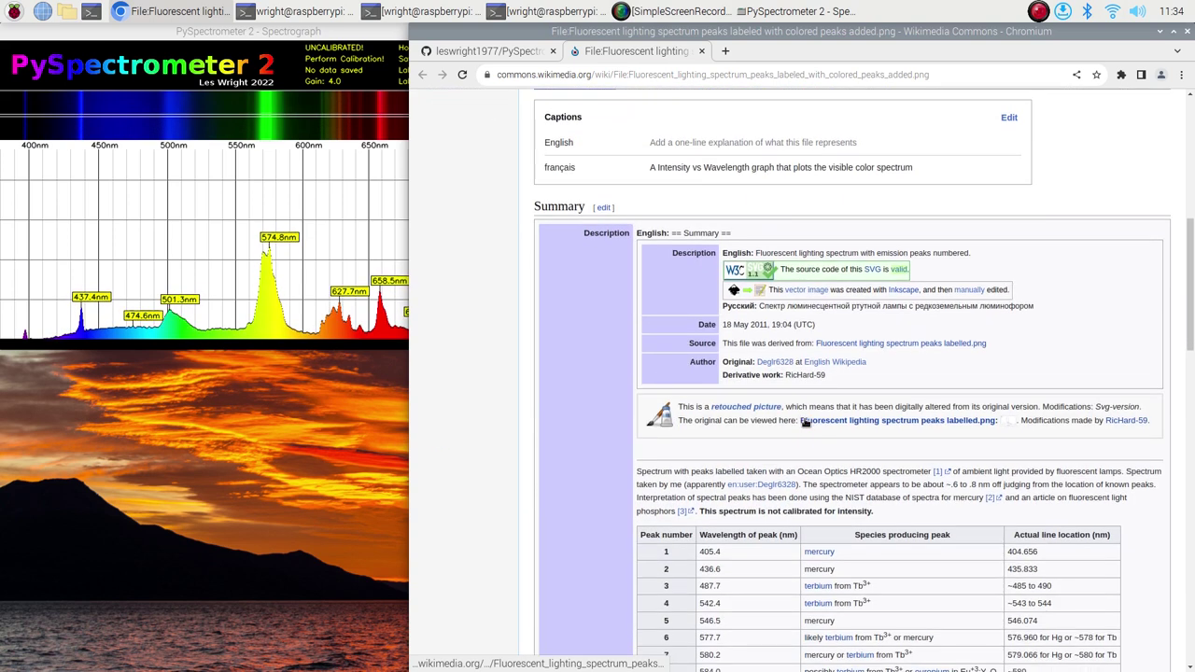
scroll(805, 422, down, 2)
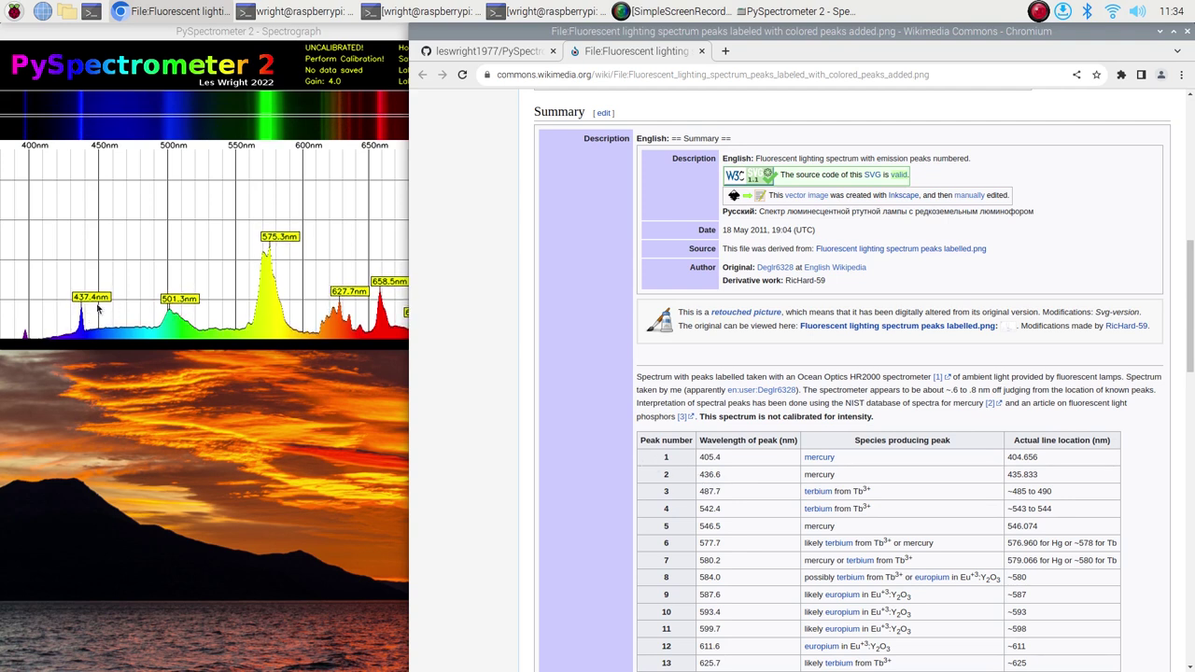
scroll(721, 556, down, 1)
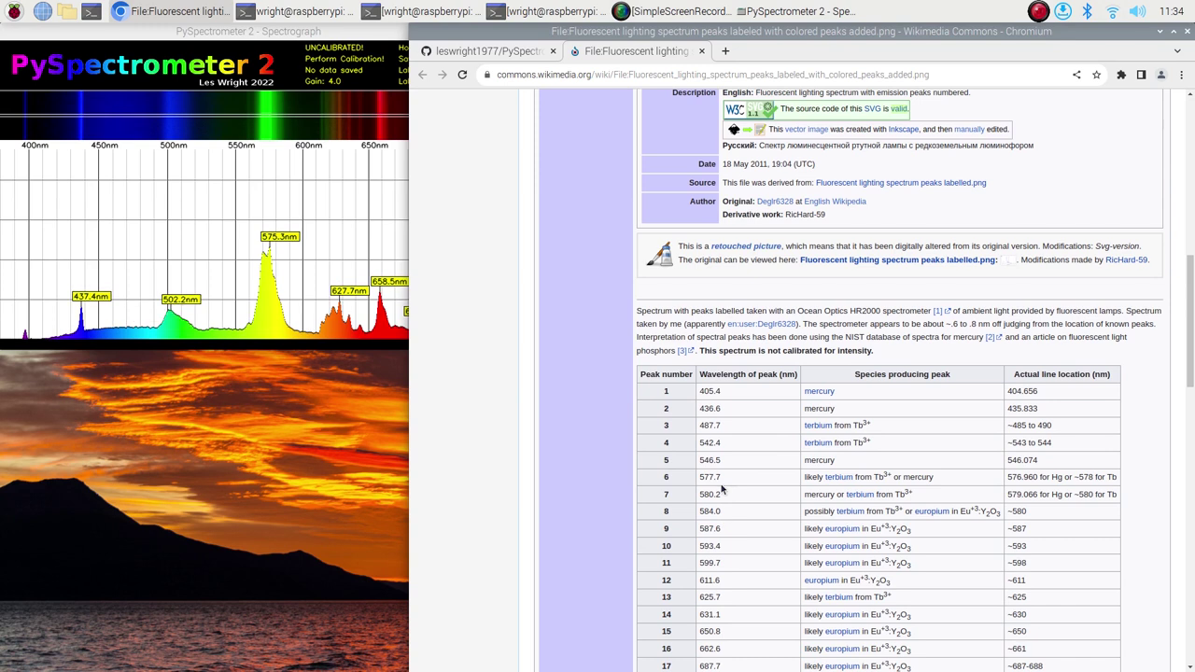
Return to the PySpectrometer2 README tab and raise the Spectrograph window
click(494, 52)
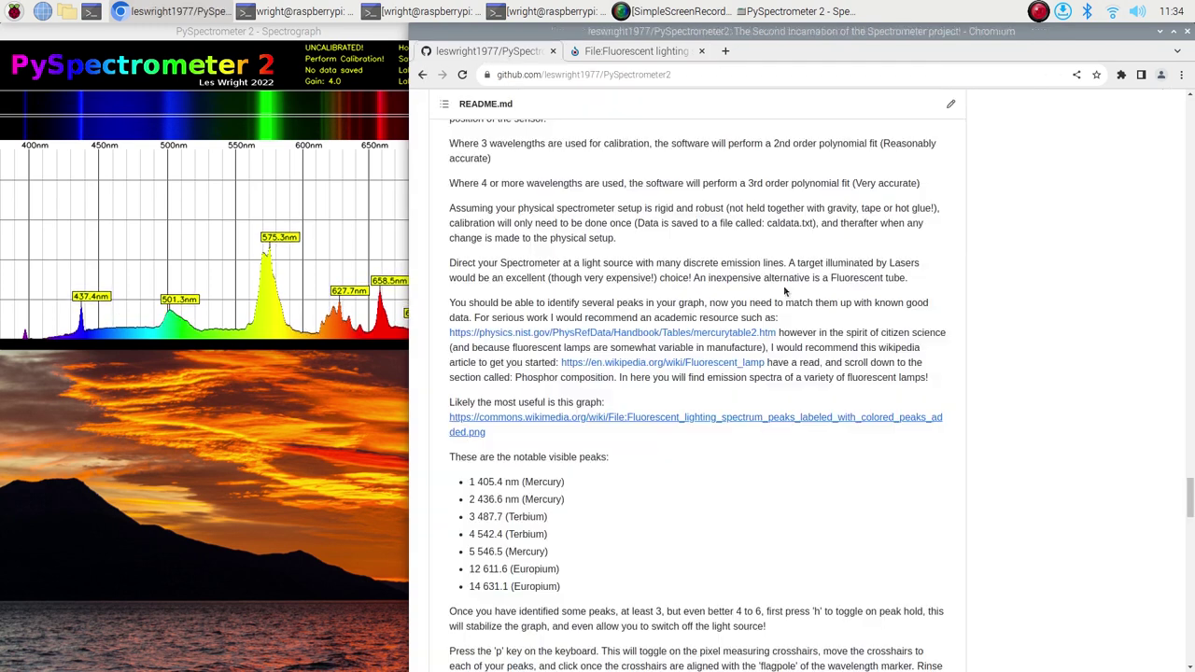
scroll(689, 489, down, 1)
scroll(688, 489, down, 1)
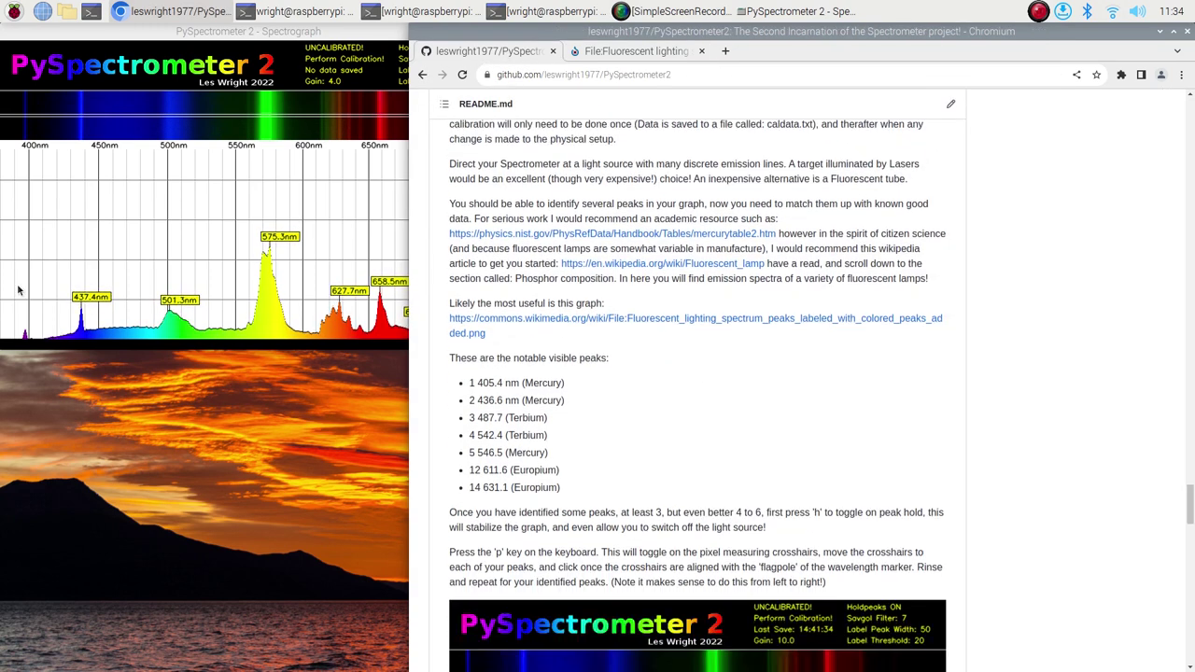
click(196, 215)
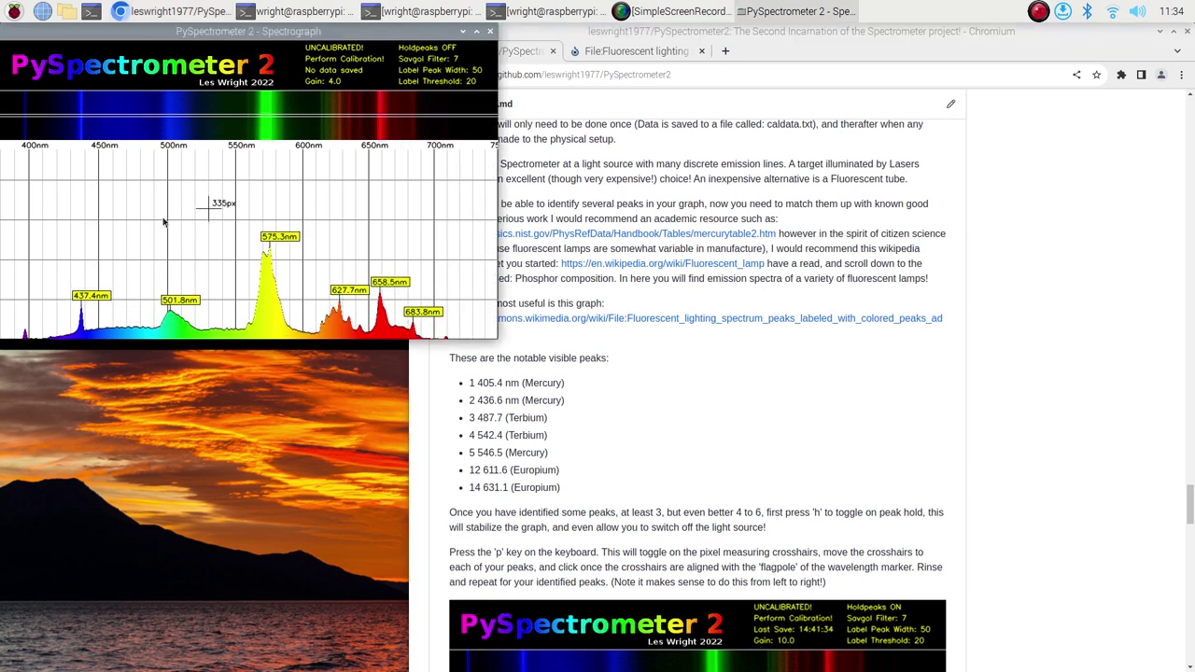
Enable crosshairs with p and mark peaks at pixel 40, pixel 432 (575.3 nm), 658.5 nm and 683.8 nm
key(p)
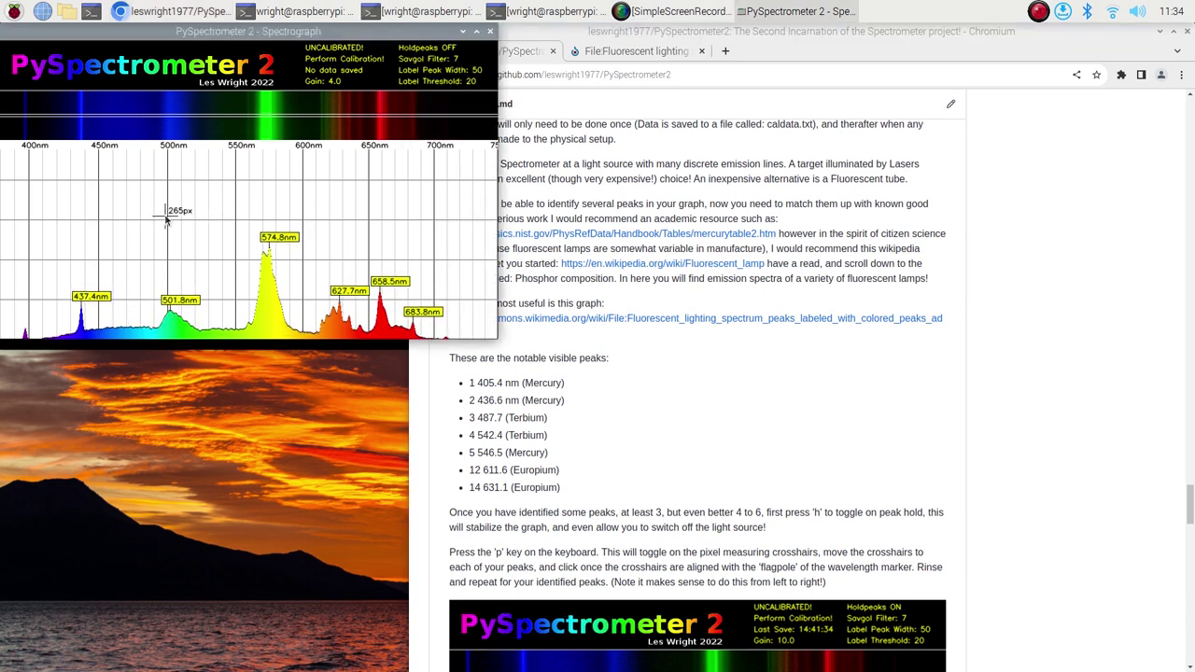
click(26, 334)
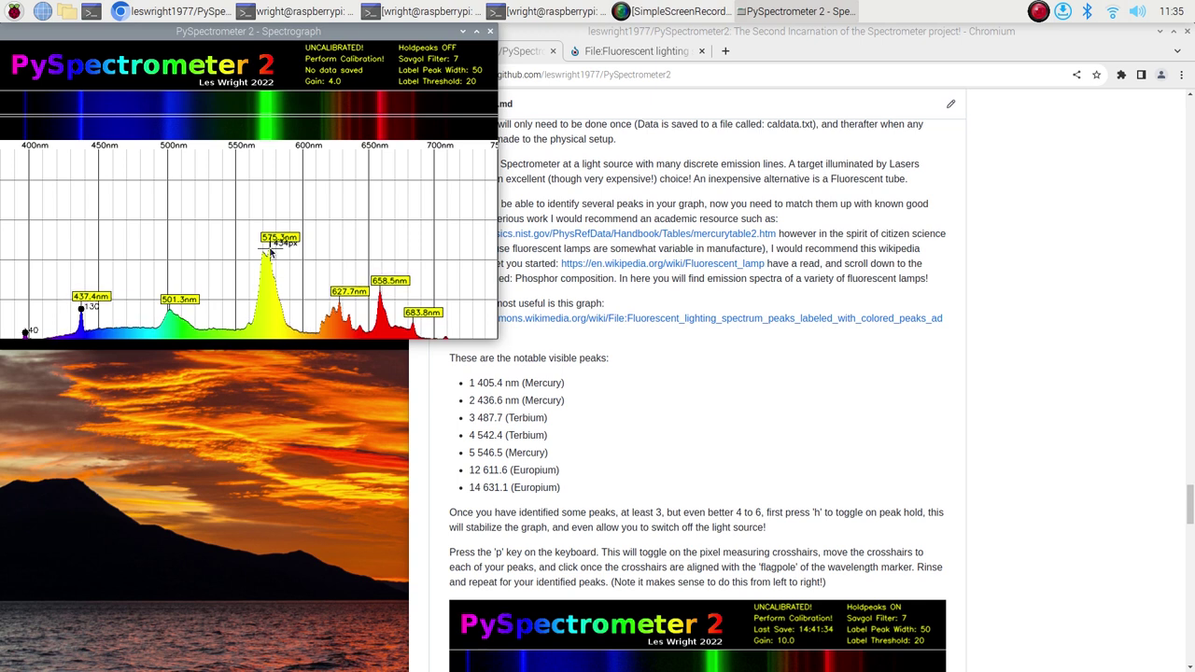
click(268, 248)
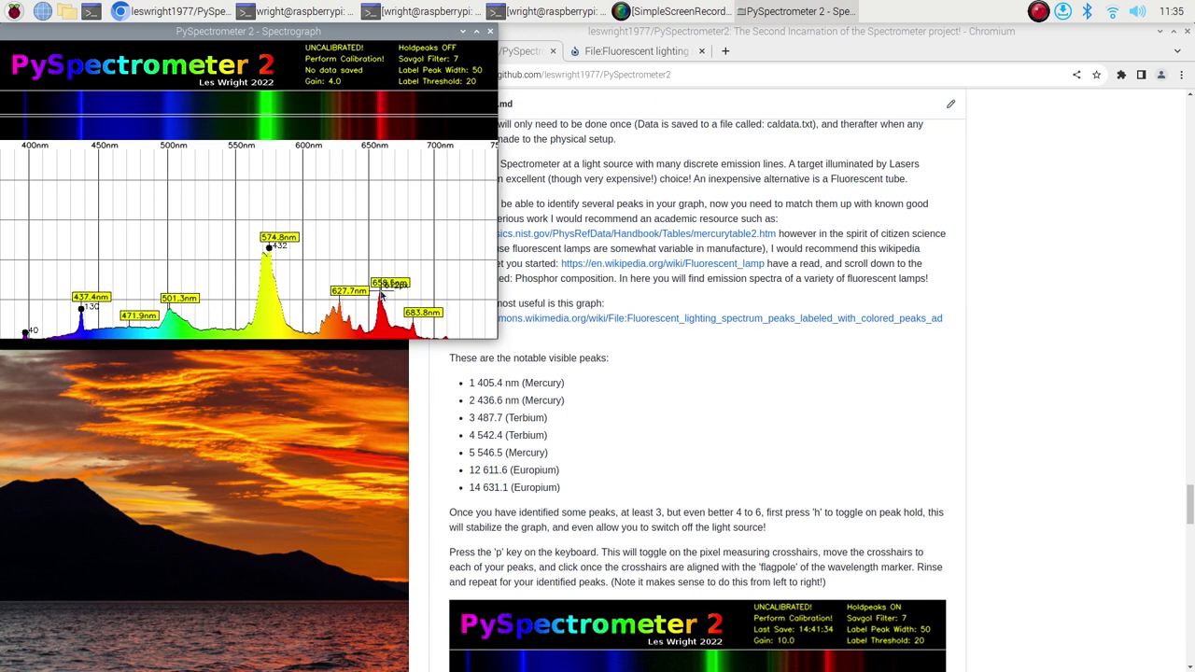
click(379, 292)
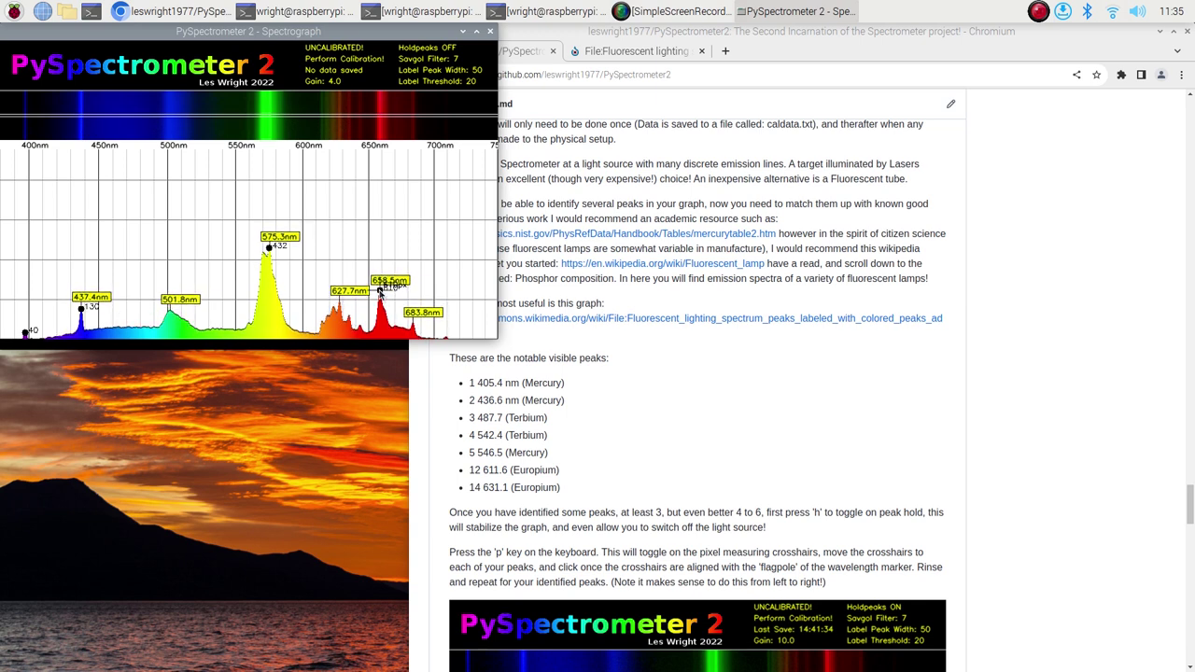
click(413, 323)
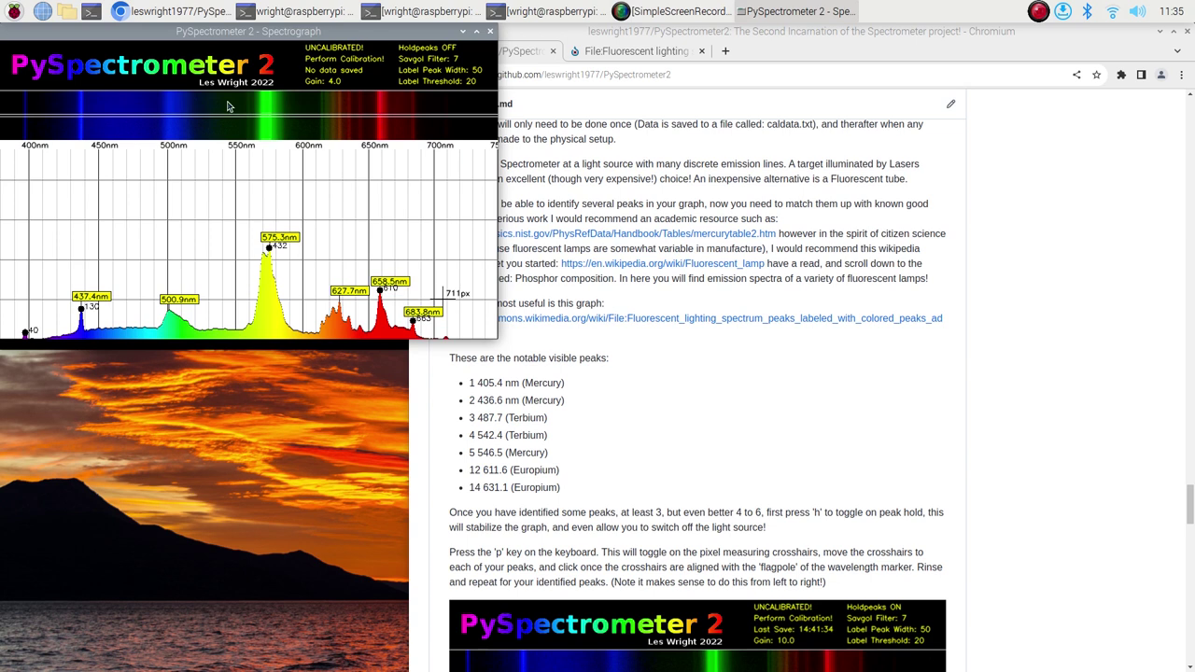
drag(214, 31, 496, 54)
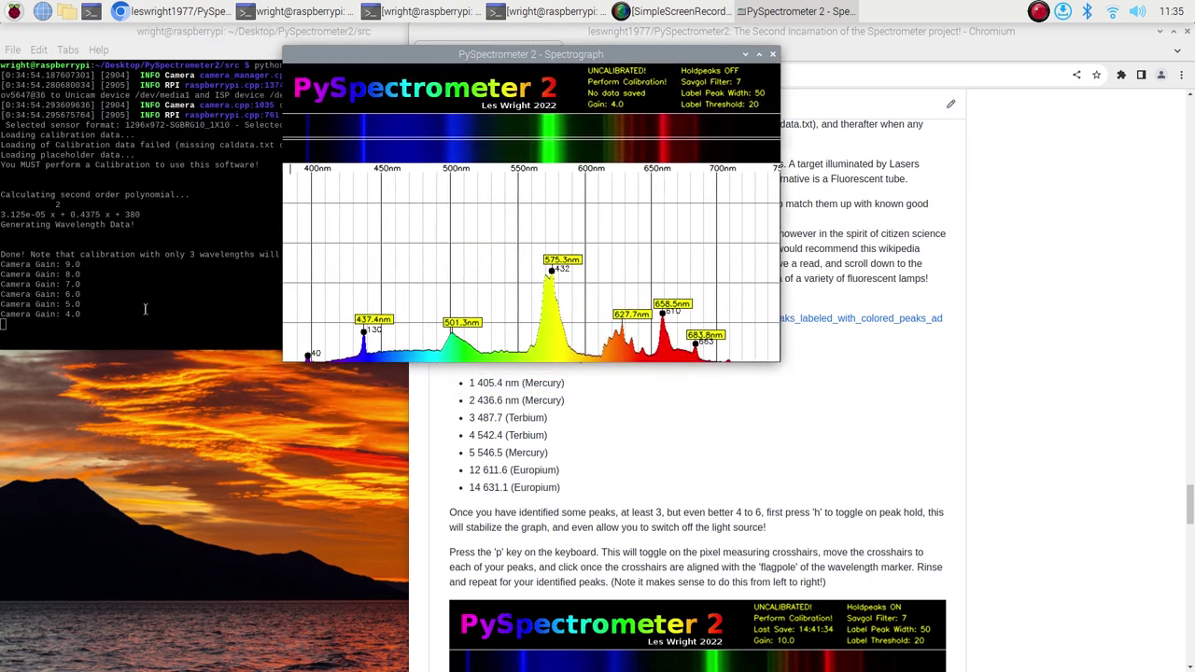
Enter wavelengths for pixels 40, 130, 432, 610 (611.6) and 663 (631.1), giving a third-order fit with R² 0.99999853
key(c)
click(209, 337)
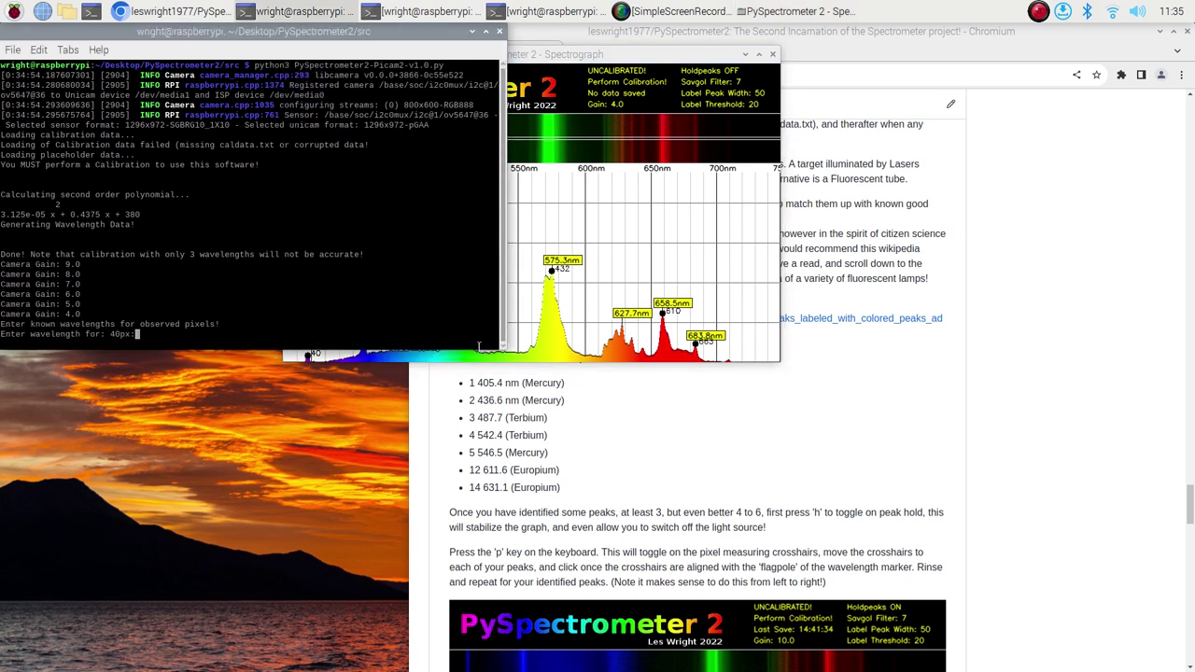
drag(496, 349, 298, 262)
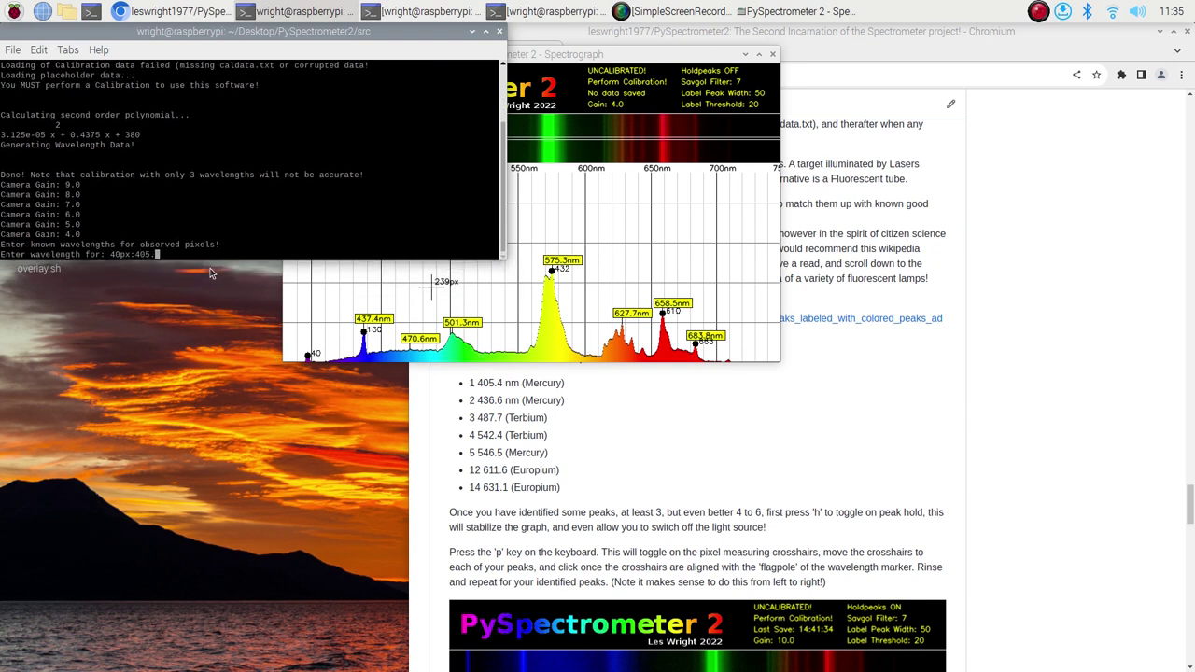
key(Return)
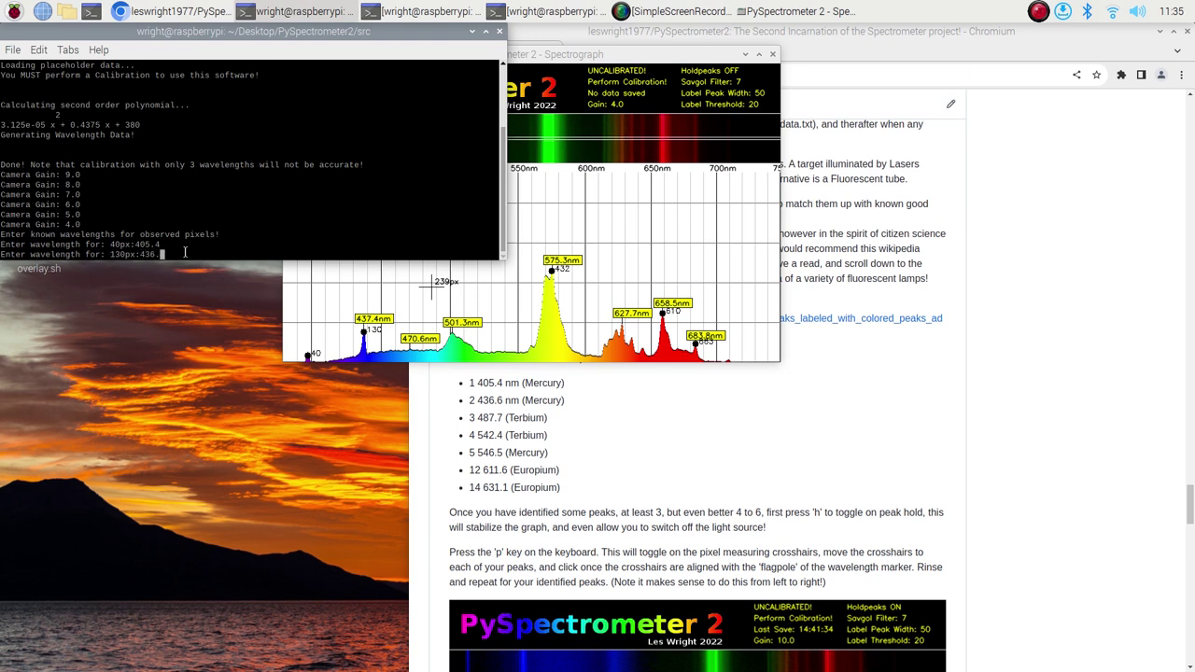
key(Return)
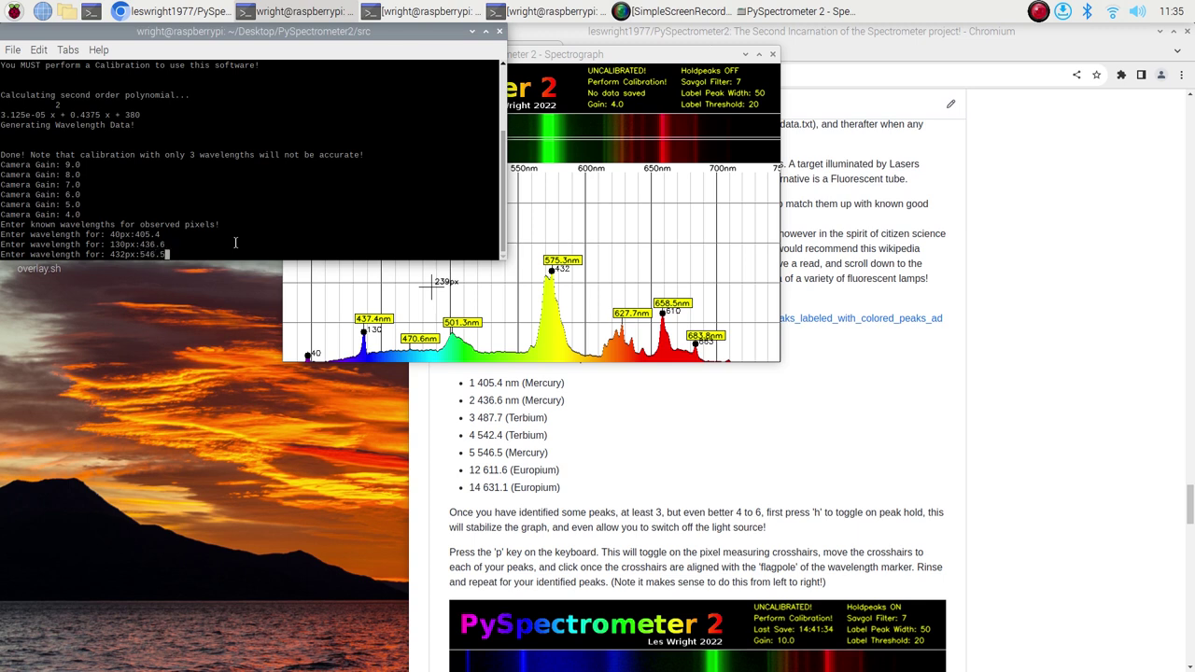
key(Return)
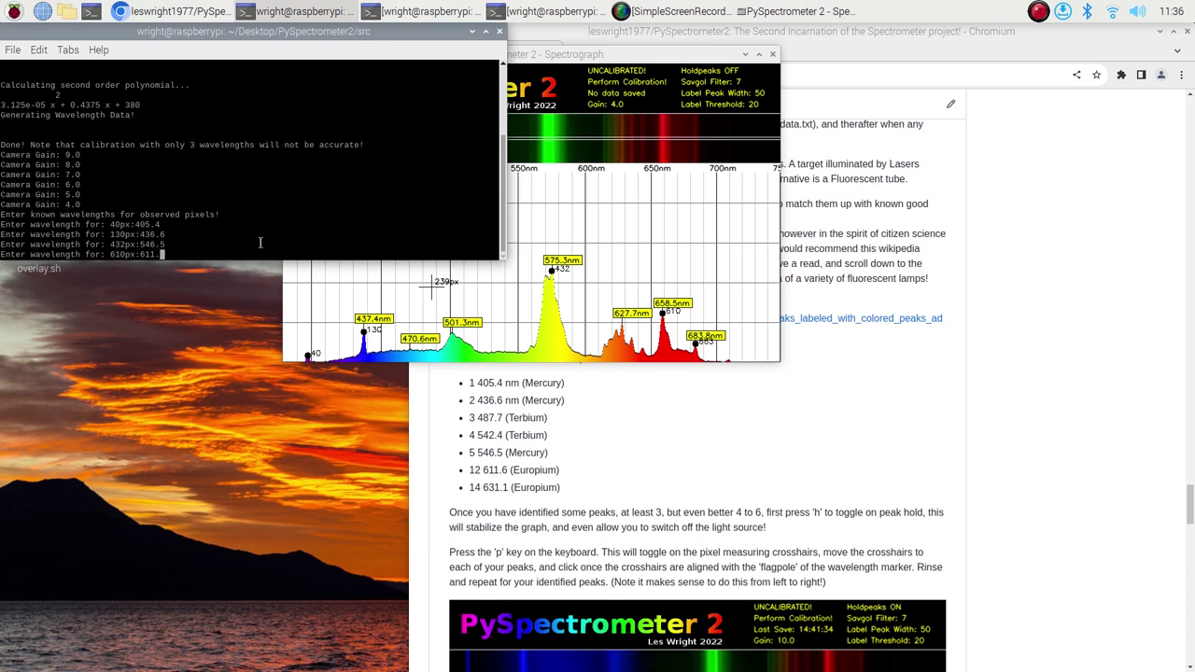
key(Return)
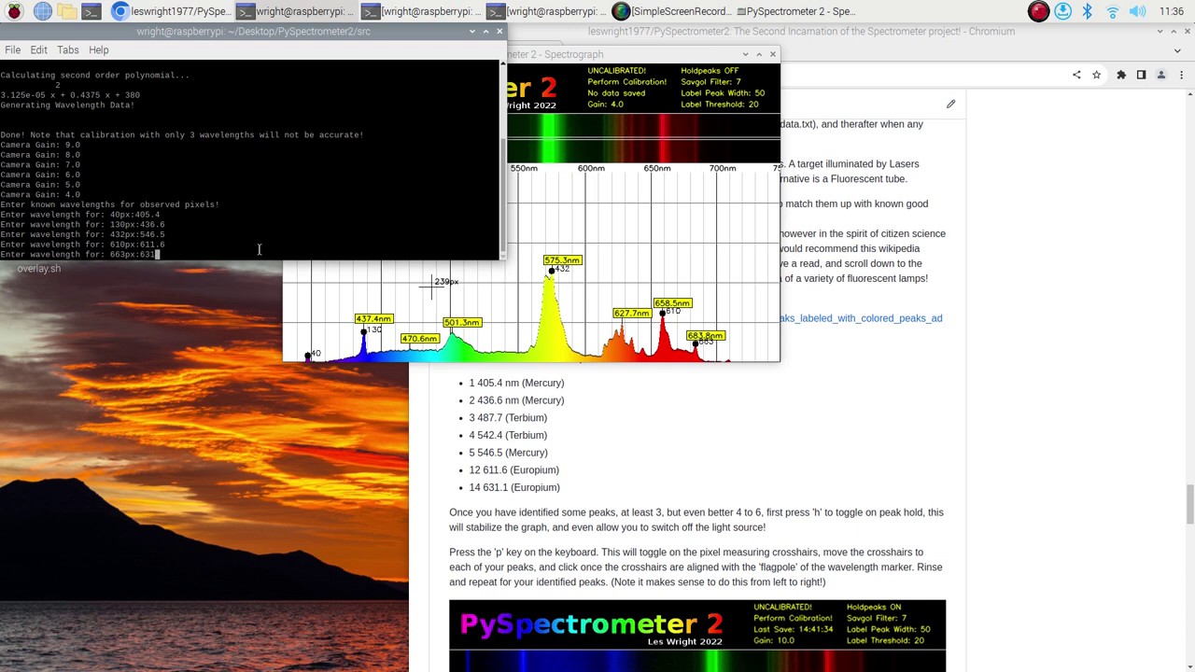
key(Return)
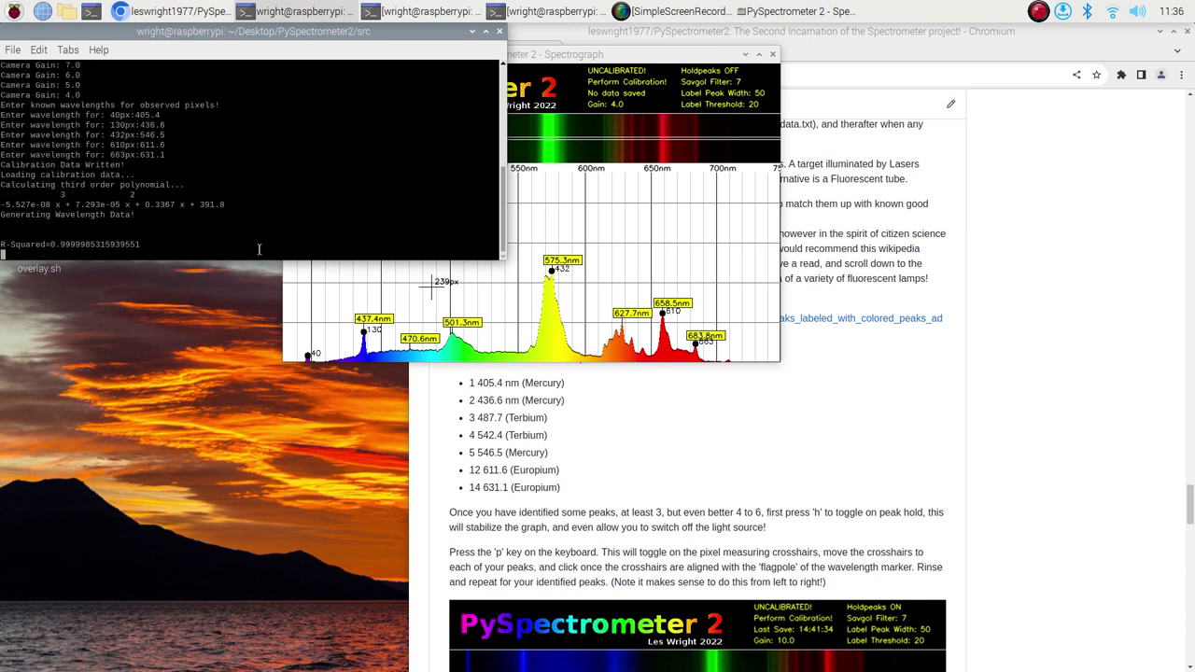
Hide the pixel-measuring crosshair on the calibrated spectrograph and move its window to the top-left
drag(576, 53, 838, 60)
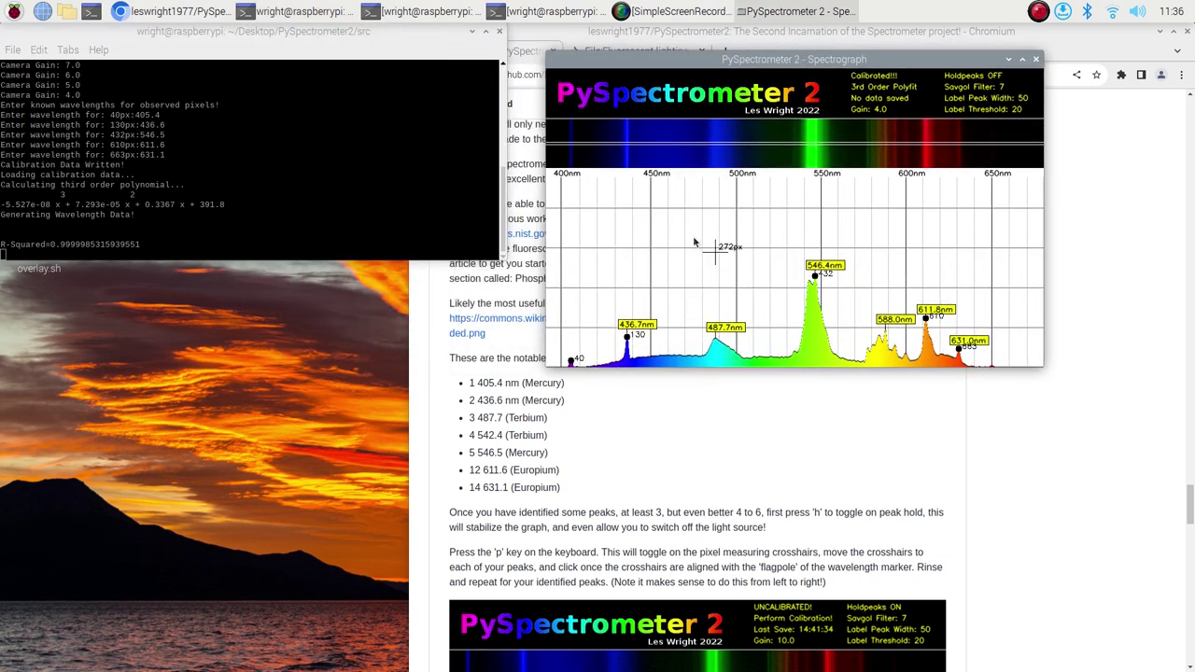
key(p)
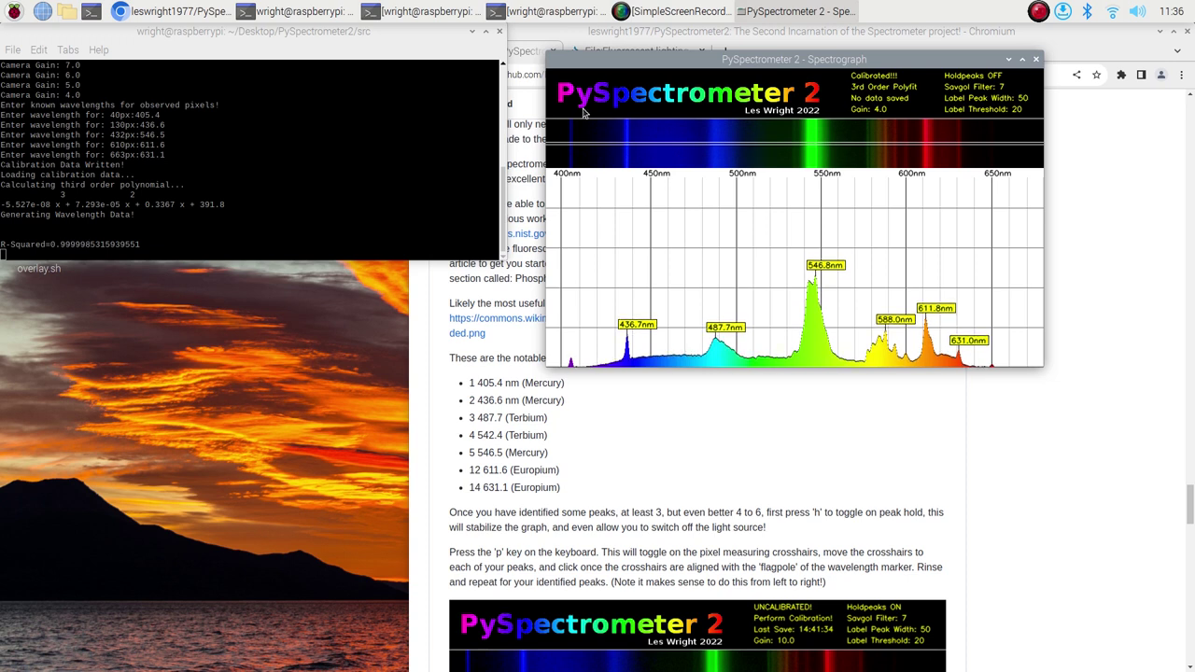
drag(673, 60, 137, 60)
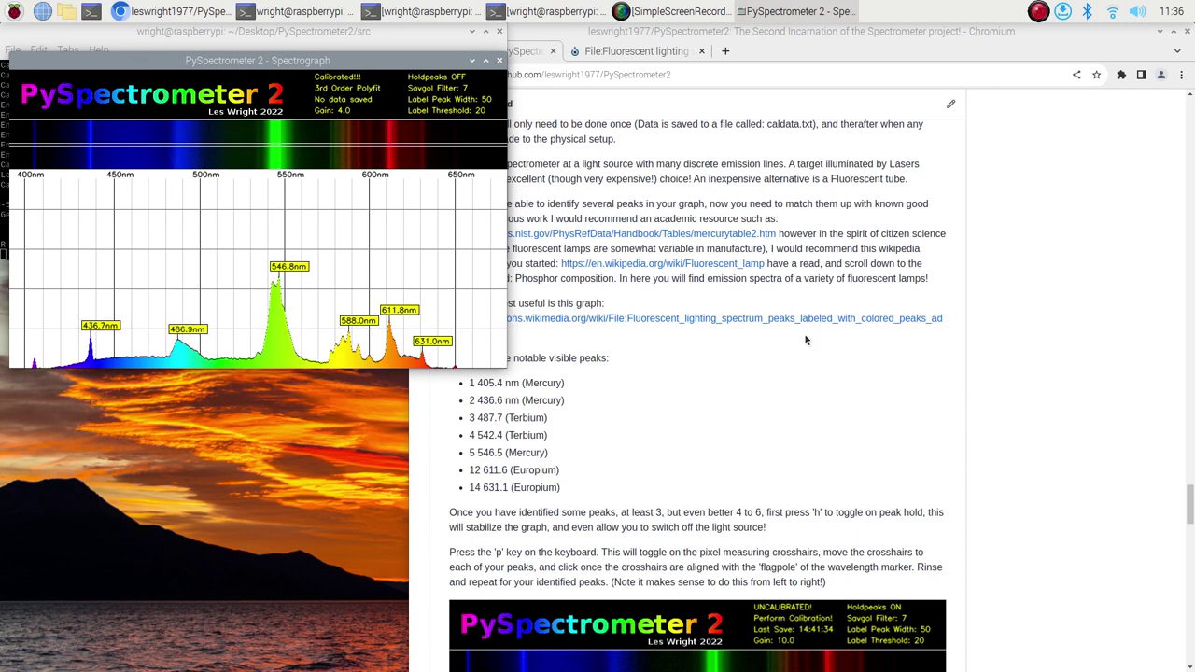
Scroll the README in Chromium and bring up the Fluorescent lighting spectrum page
scroll(807, 340, down, 3)
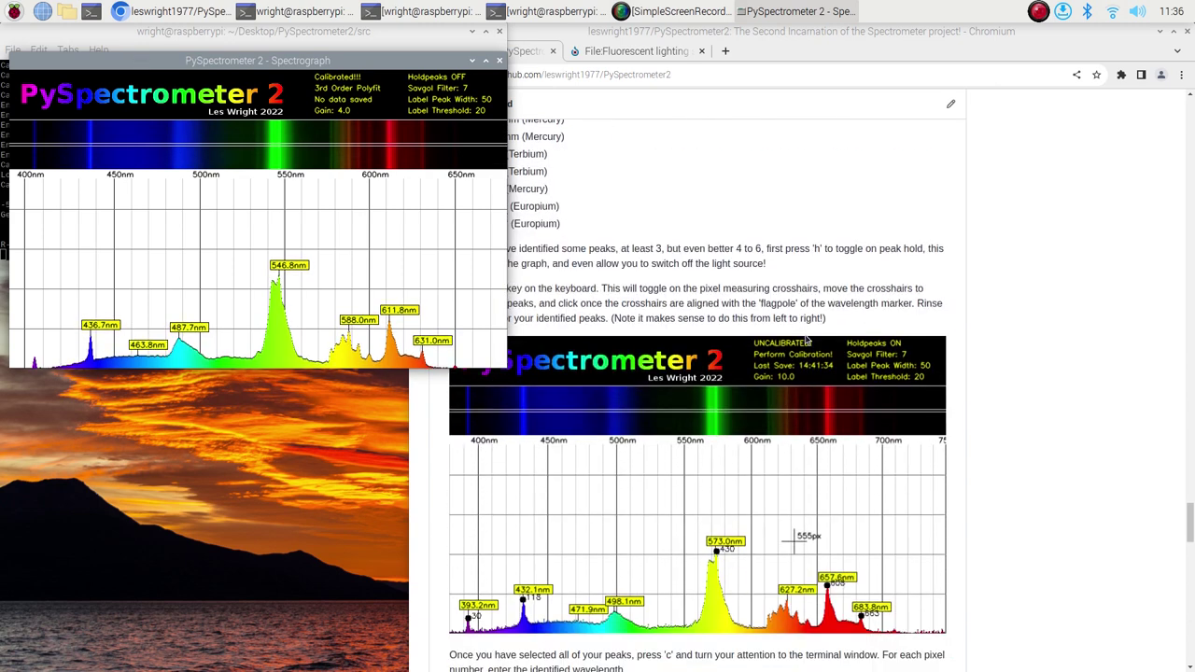
scroll(807, 340, down, 4)
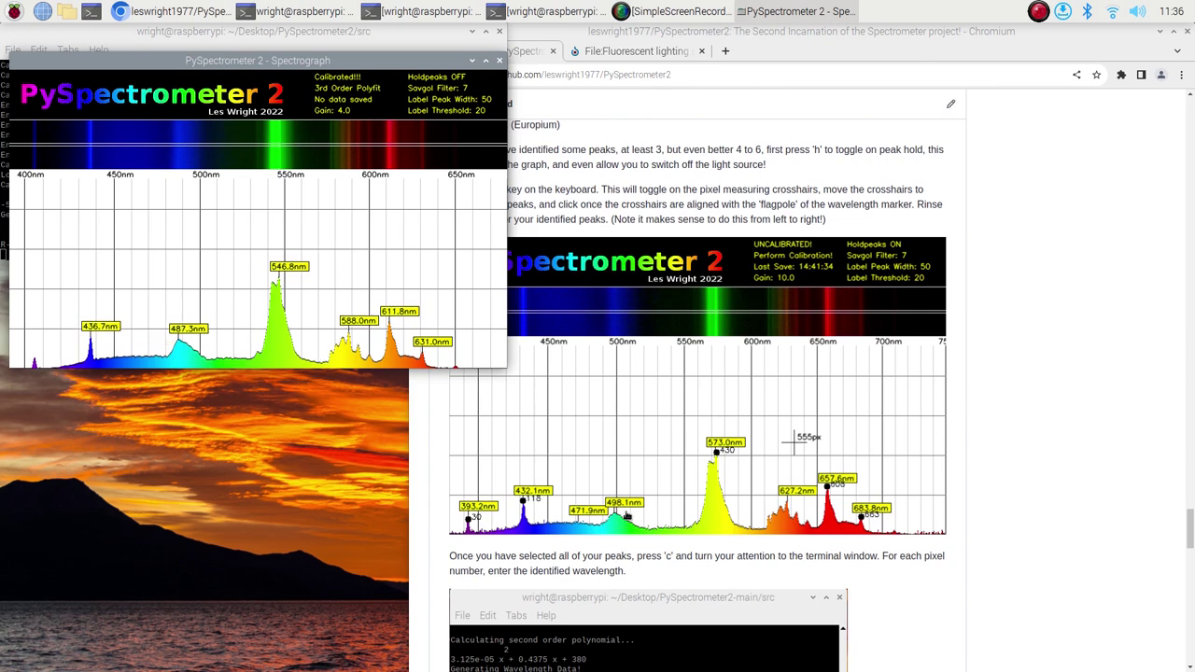
scroll(838, 382, down, 10)
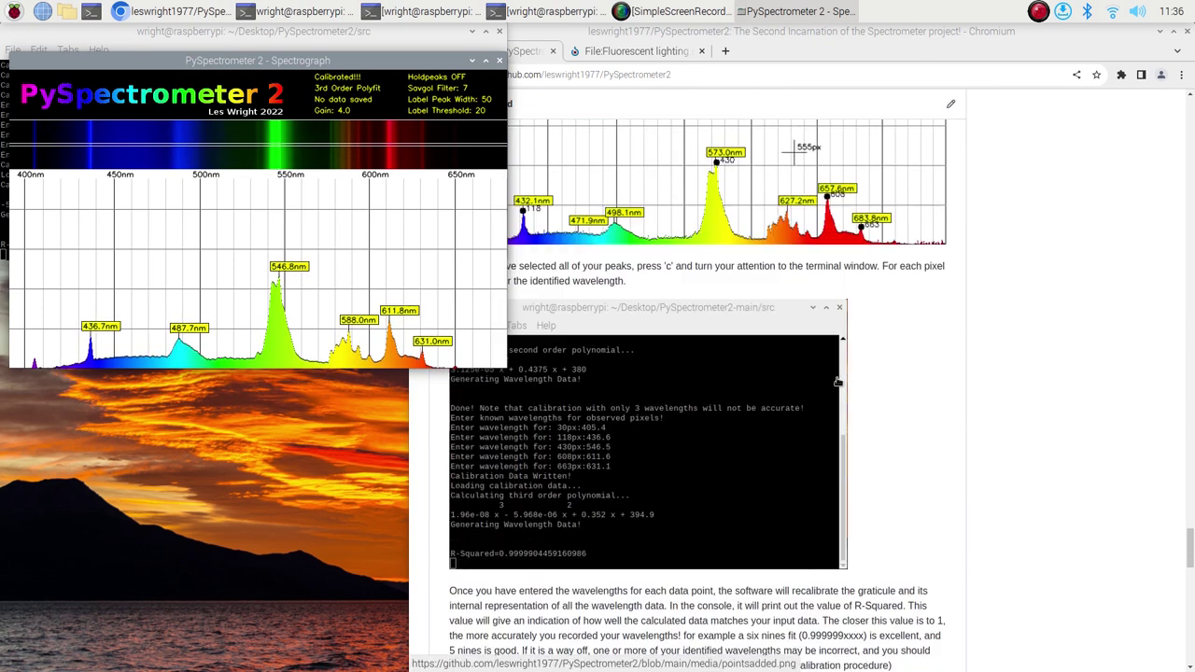
scroll(837, 382, down, 5)
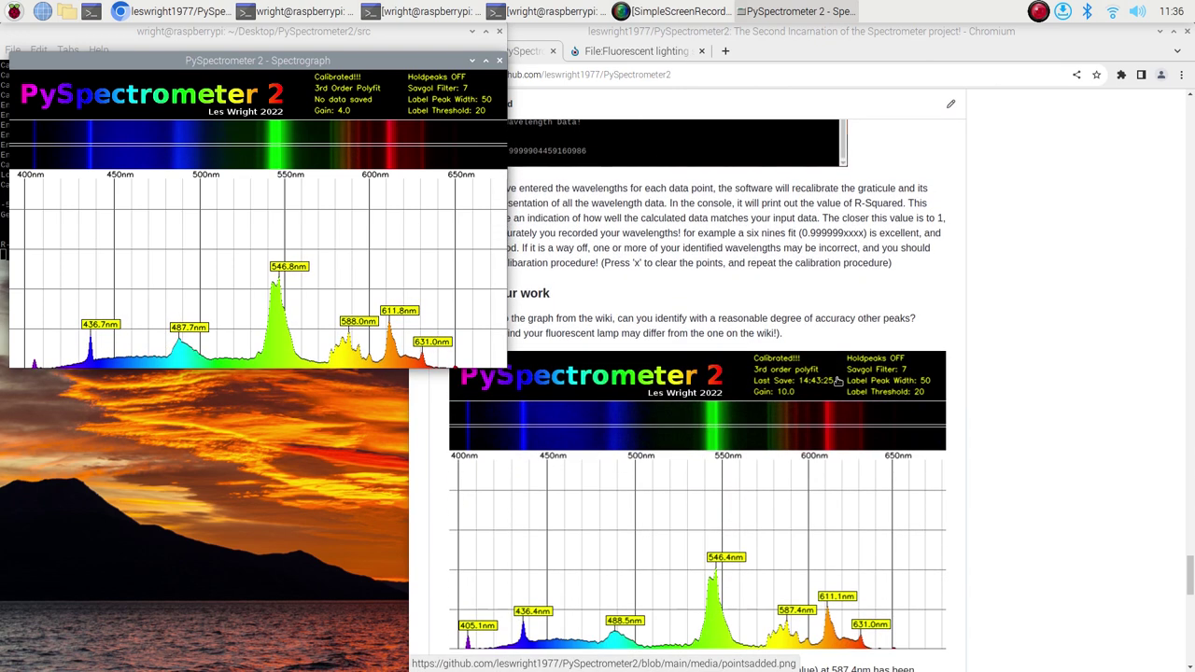
scroll(838, 382, down, 4)
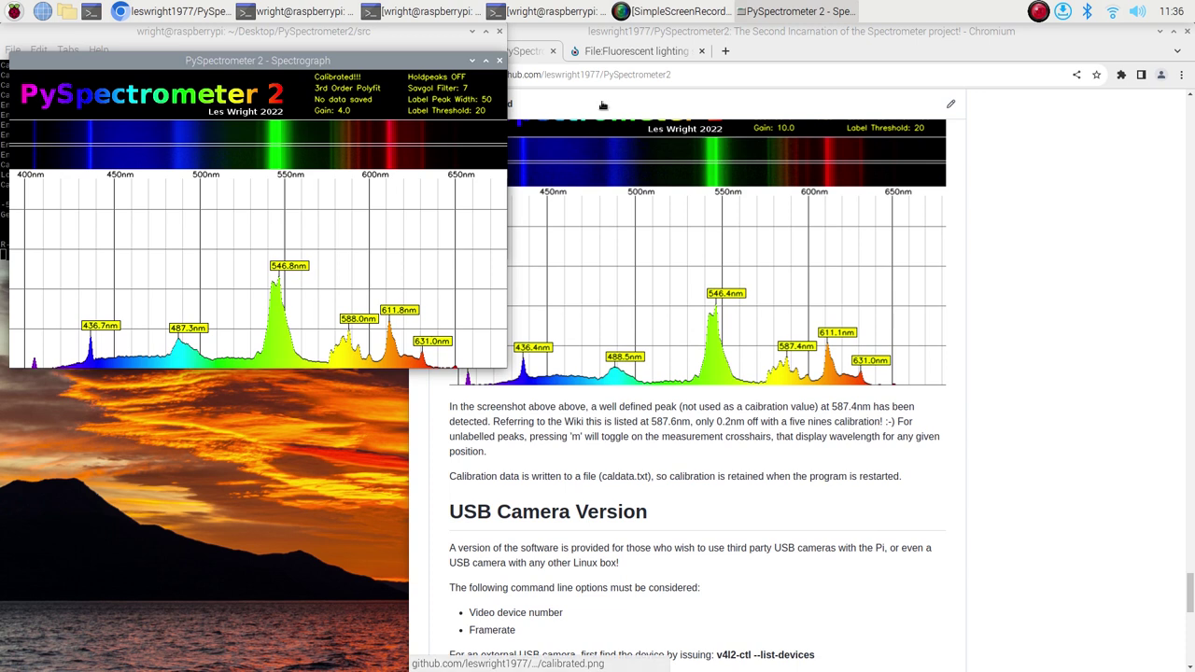
click(626, 53)
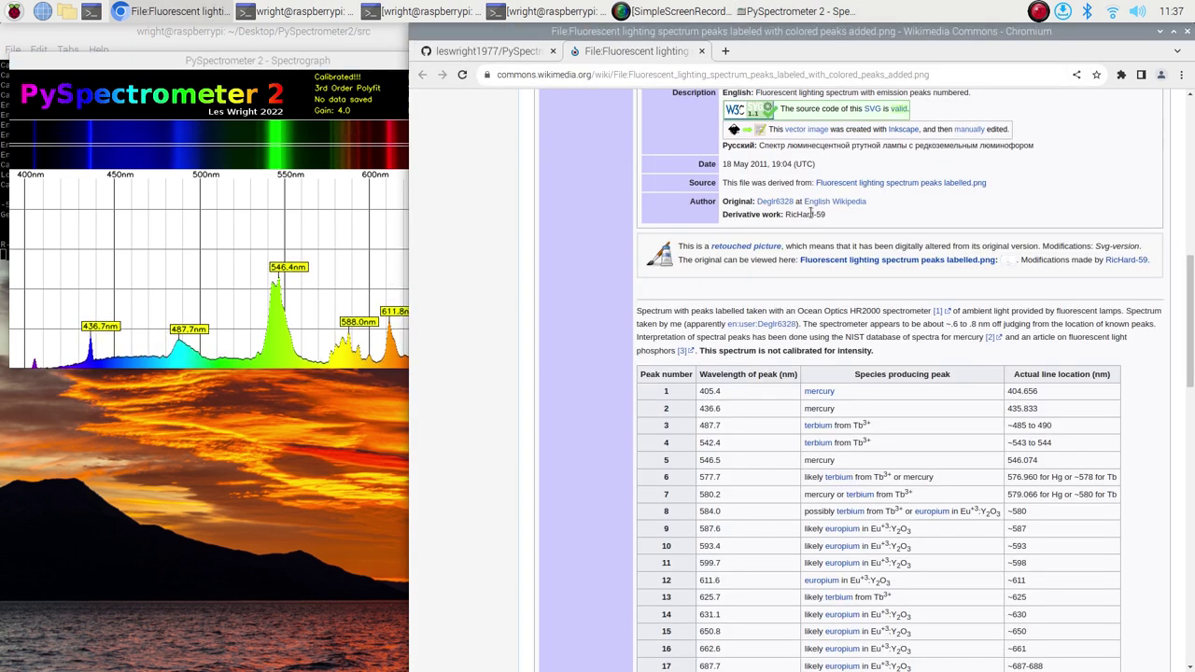
Scroll the Wikimedia Commons page to the fluorescent lamp peak table
scroll(815, 210, up, 8)
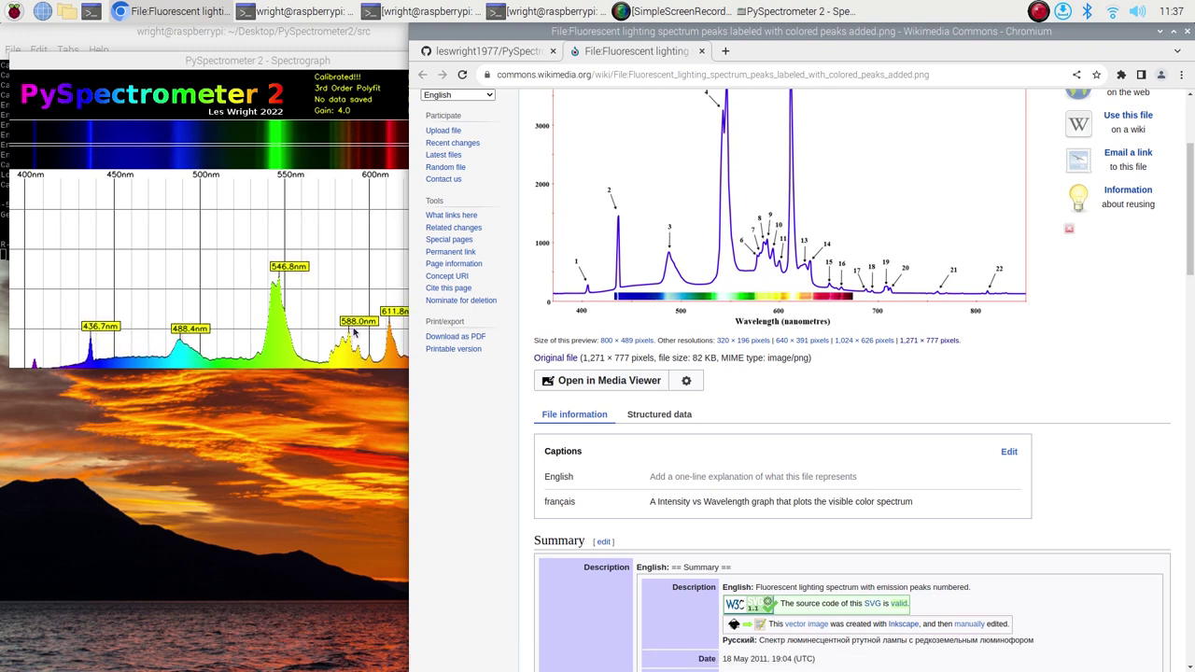
scroll(777, 396, down, 6)
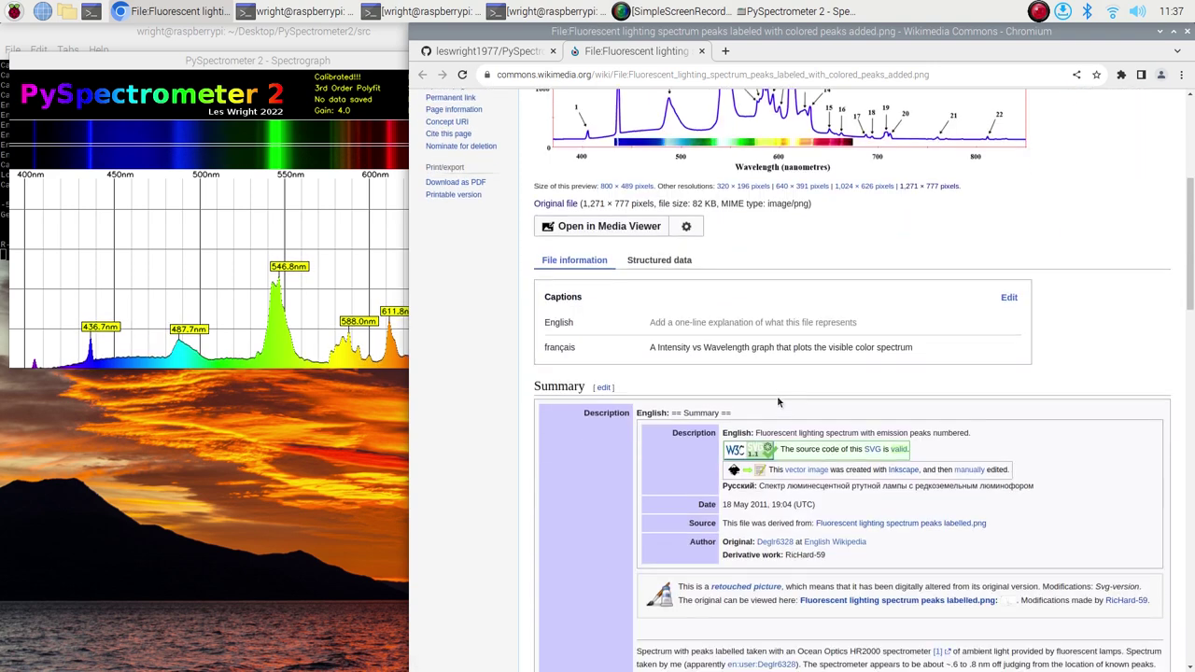
scroll(778, 399, down, 1)
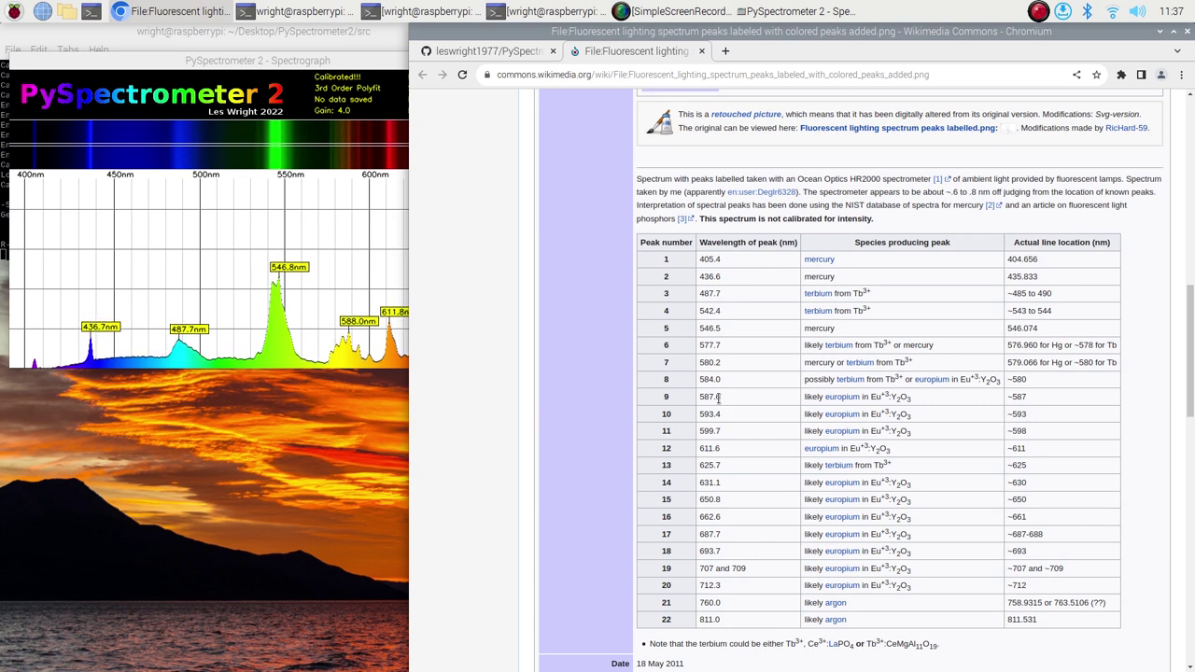
Raise the calibrated spectrograph, showing peaks 436.7–631.0 nm, and shift it right to reveal the terminal
click(303, 62)
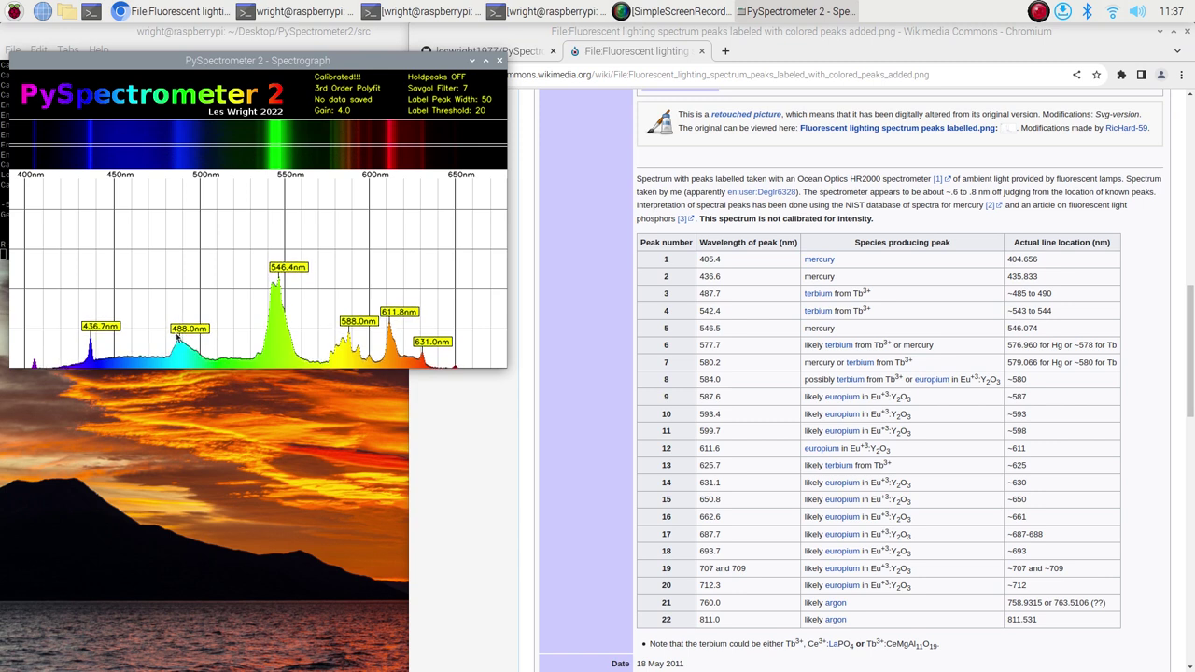
scroll(883, 265, up, 3)
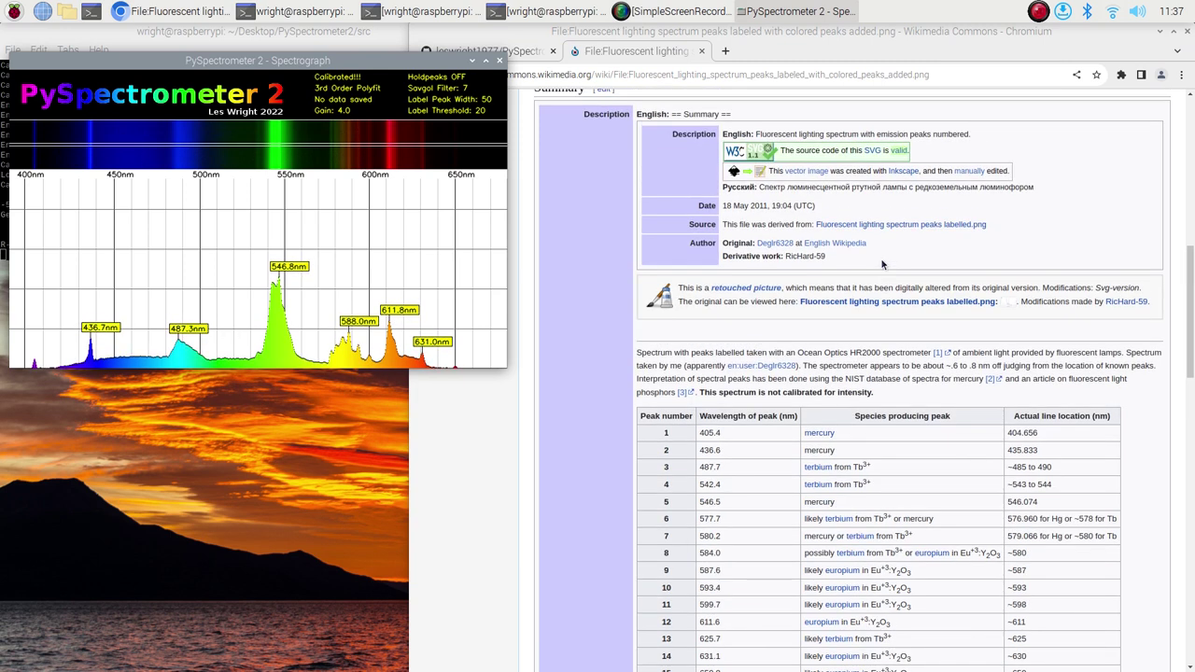
scroll(882, 265, up, 8)
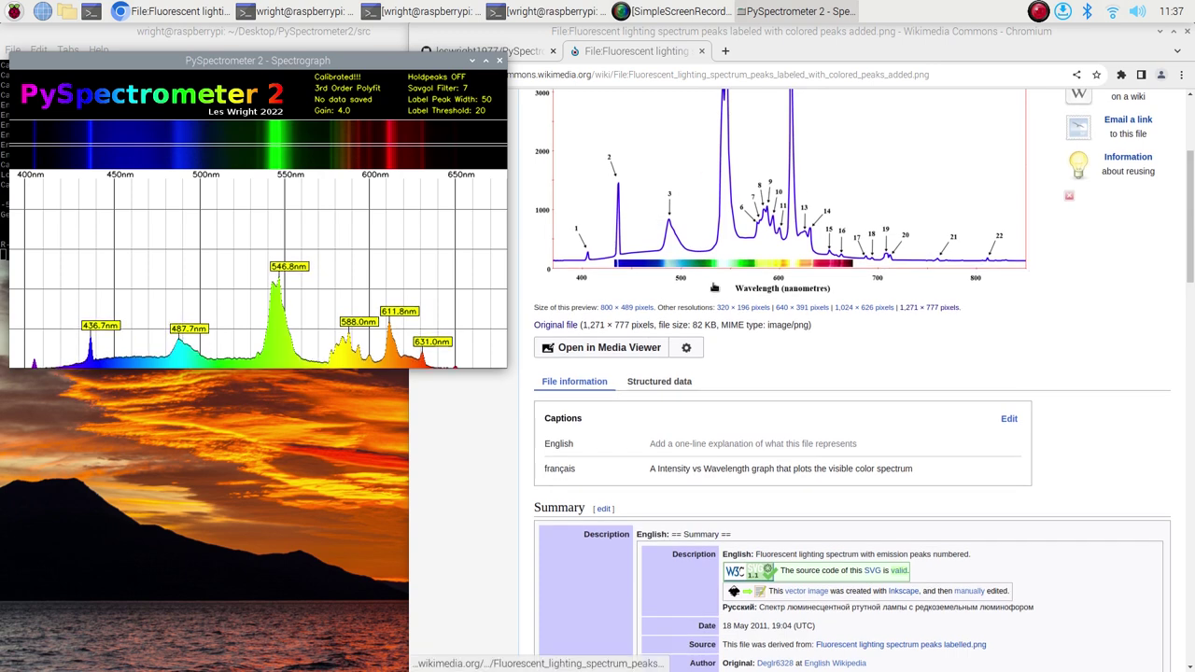
scroll(715, 288, down, 3)
scroll(691, 270, up, 2)
scroll(662, 255, down, 3)
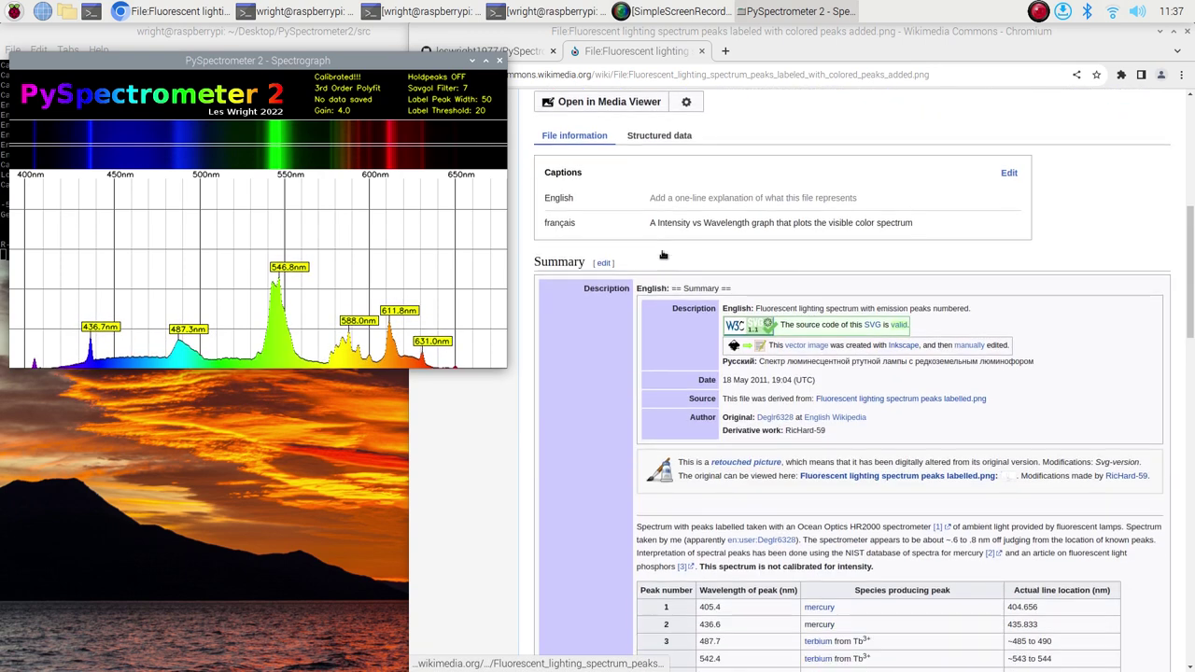
scroll(663, 255, down, 3)
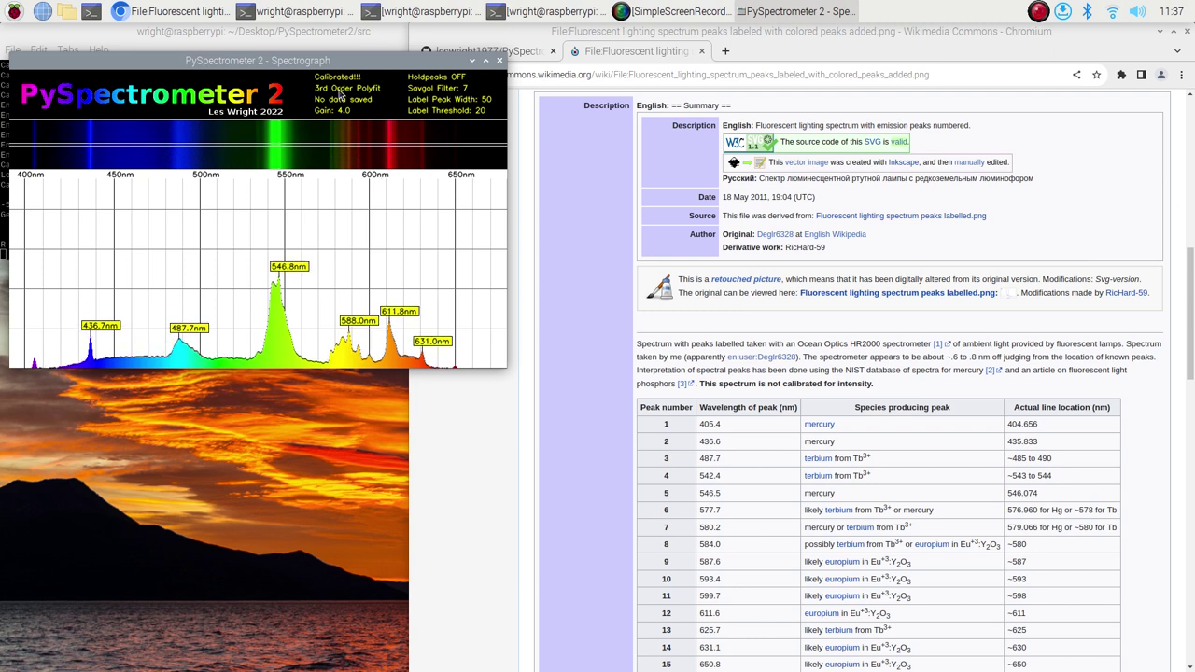
drag(325, 65, 403, 61)
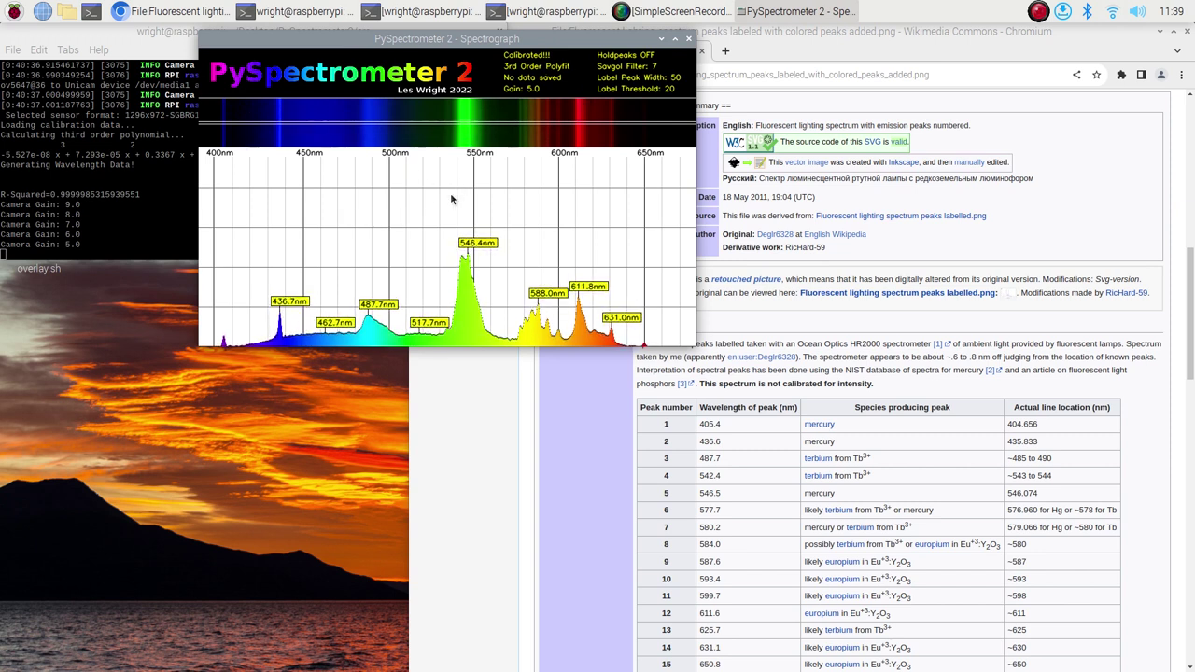
Quit the spectrometer, run ls, then cat caldata.txt and highlight its pixel and wavelength lines
key(q)
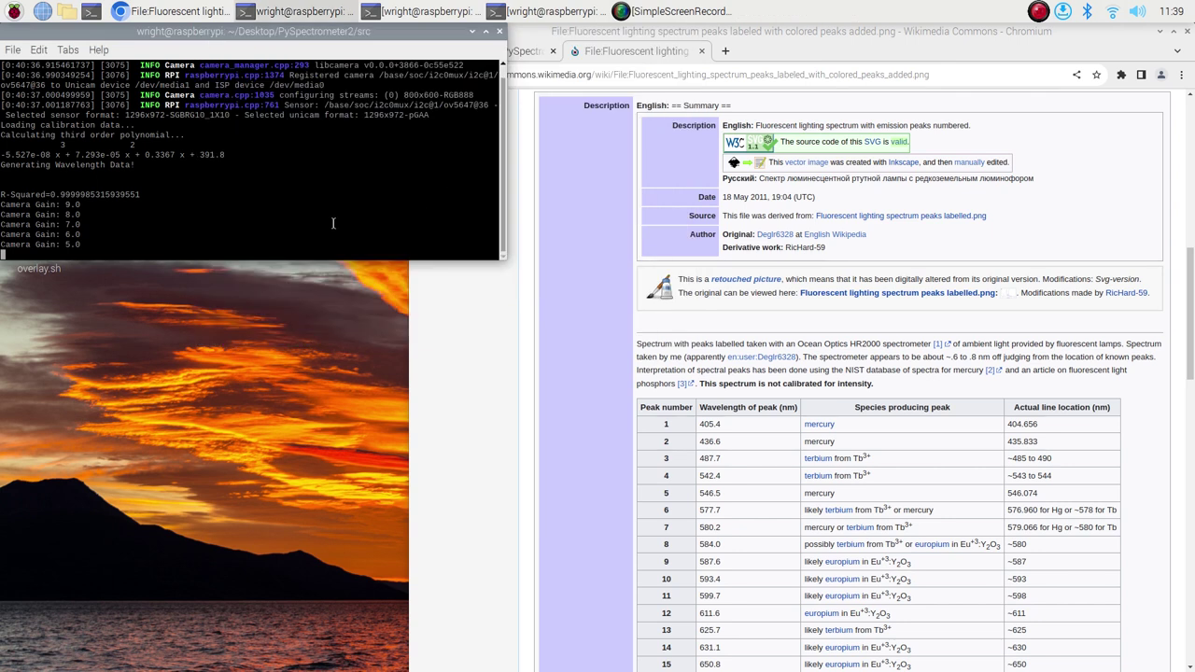
key(Return)
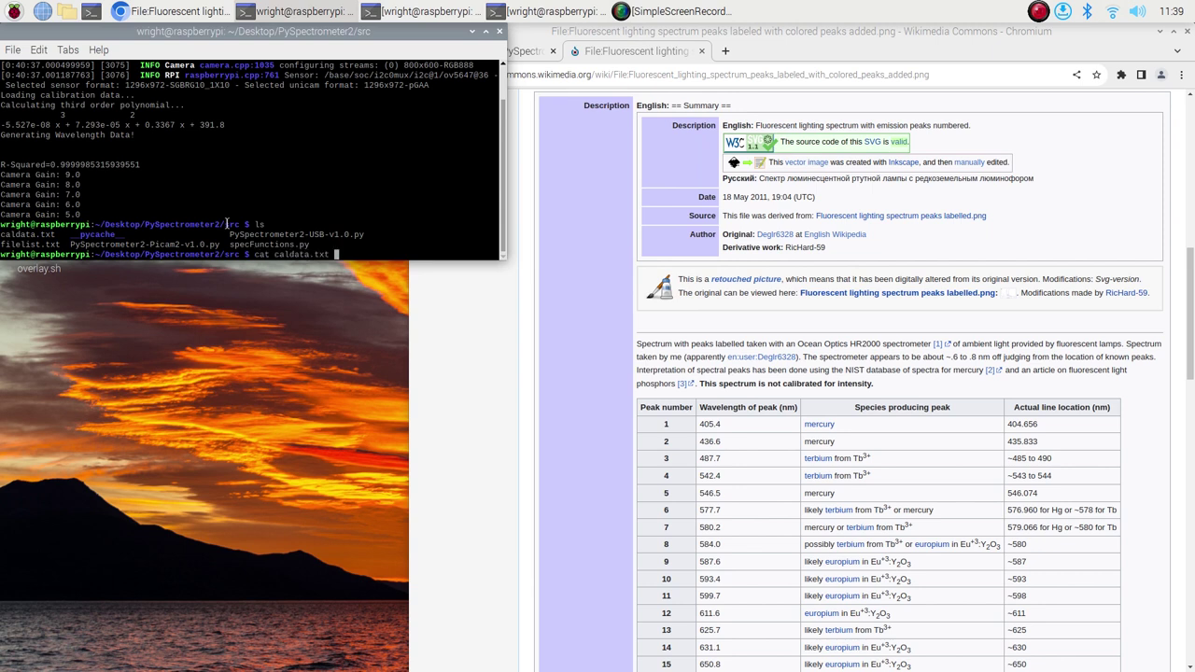
key(Return)
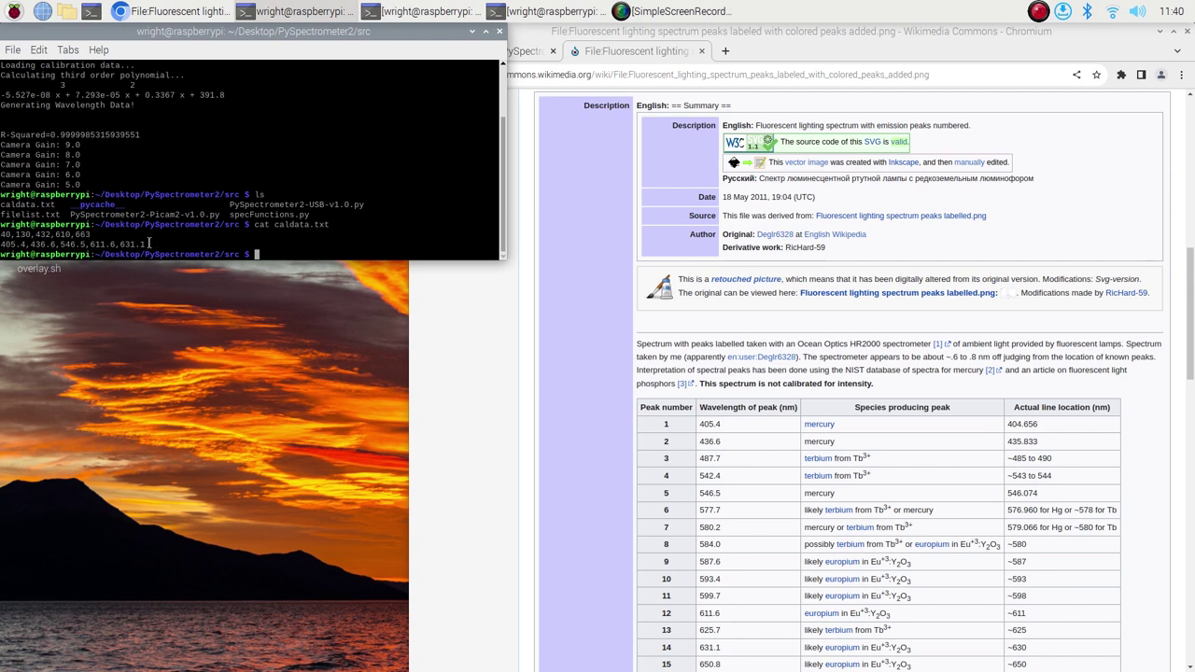
drag(137, 240, 37, 234)
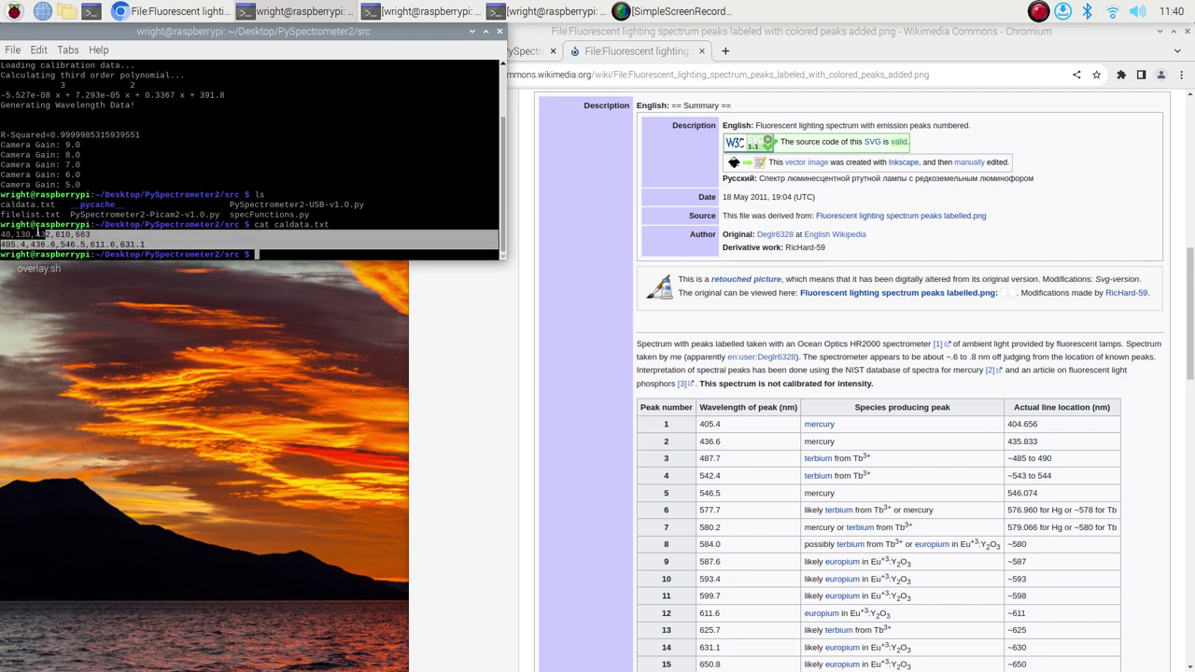
click(353, 240)
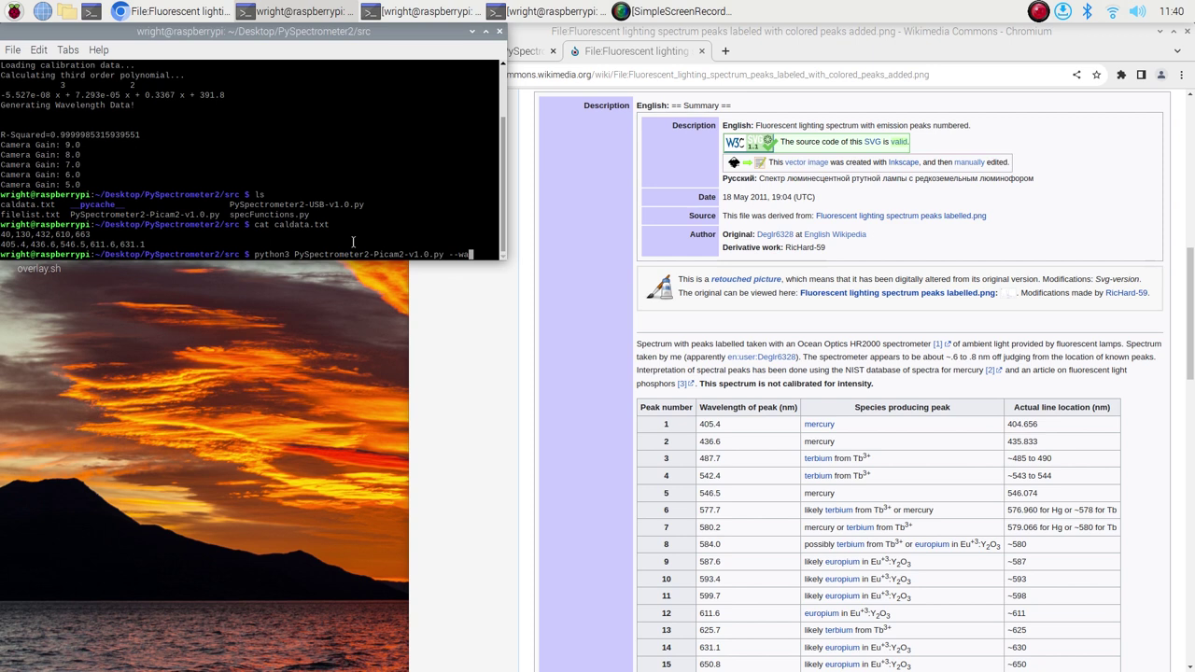
Run python3 PySpectrometer2-Picam2-v1.0.py --waterfall and place the Waterfall window beside the spectrograph
text(ll)
key(Return)
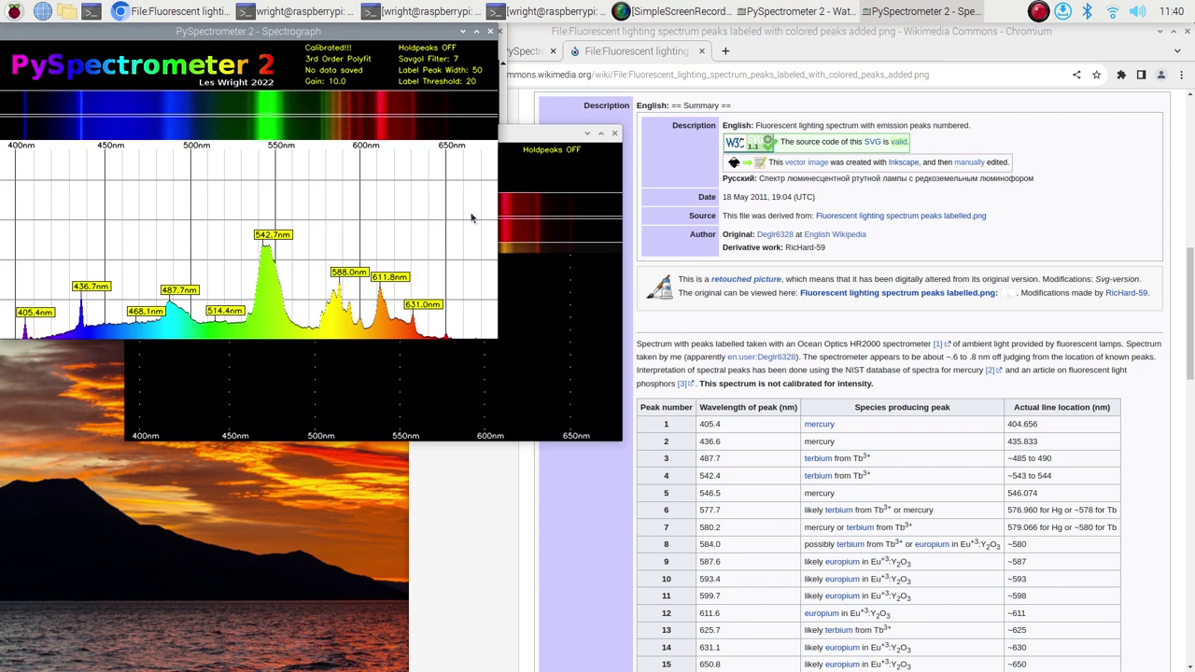
drag(511, 143, 977, 164)
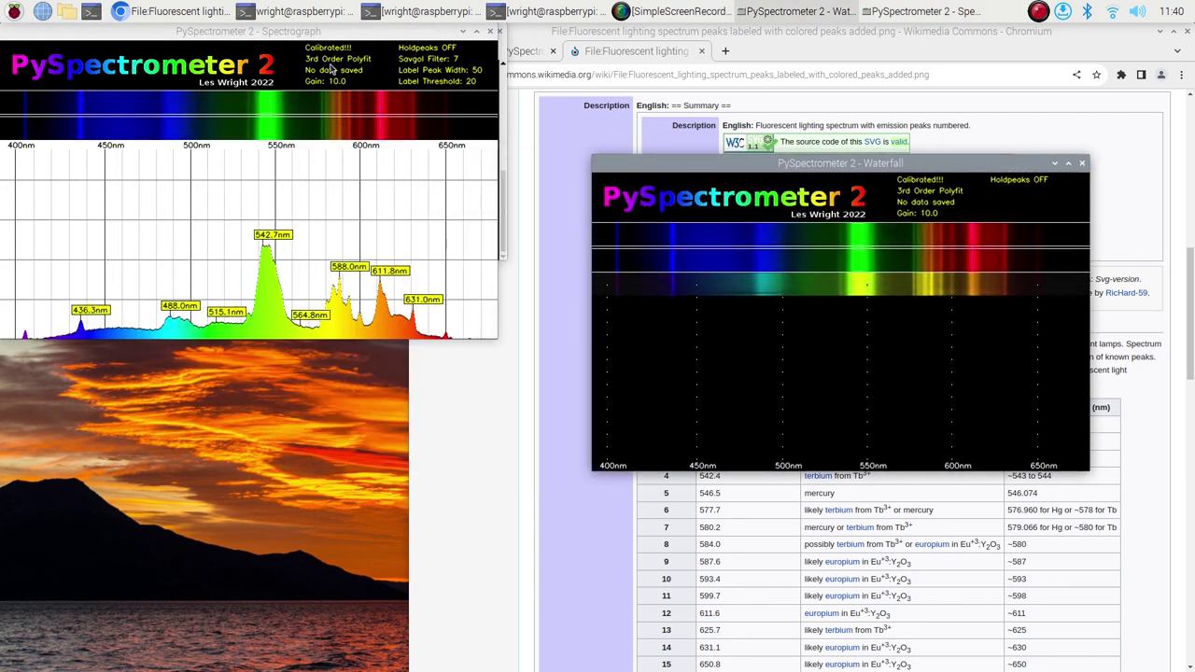